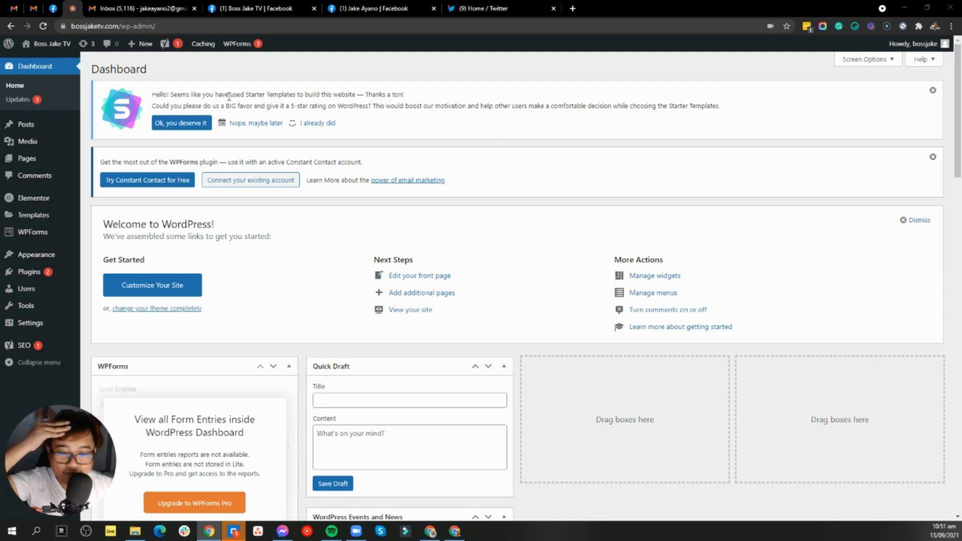
Open a new blank Chrome tab next to the WordPress dashboard.
key("ctrl+t")
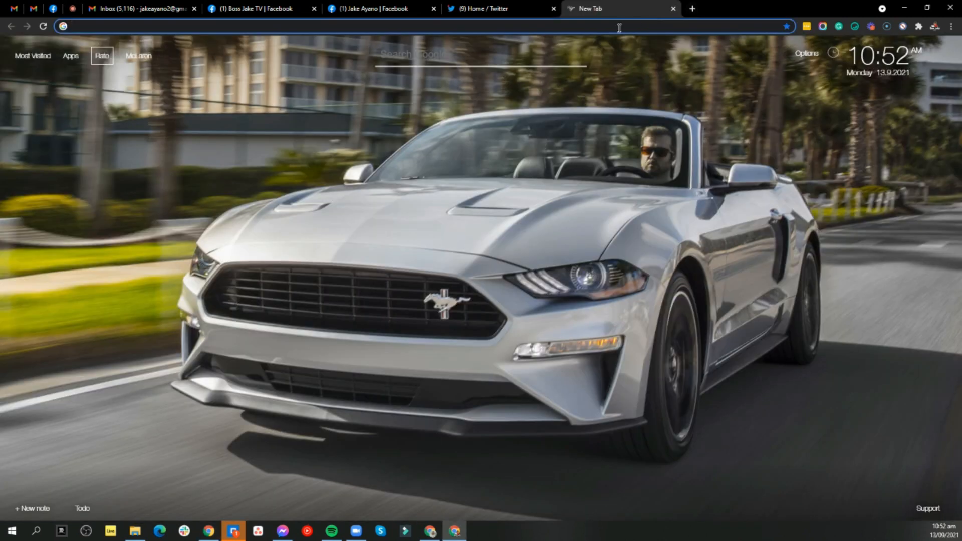
Go to hostgator.com by accepting the address-bar suggestion for 'hos'.
type("hos")
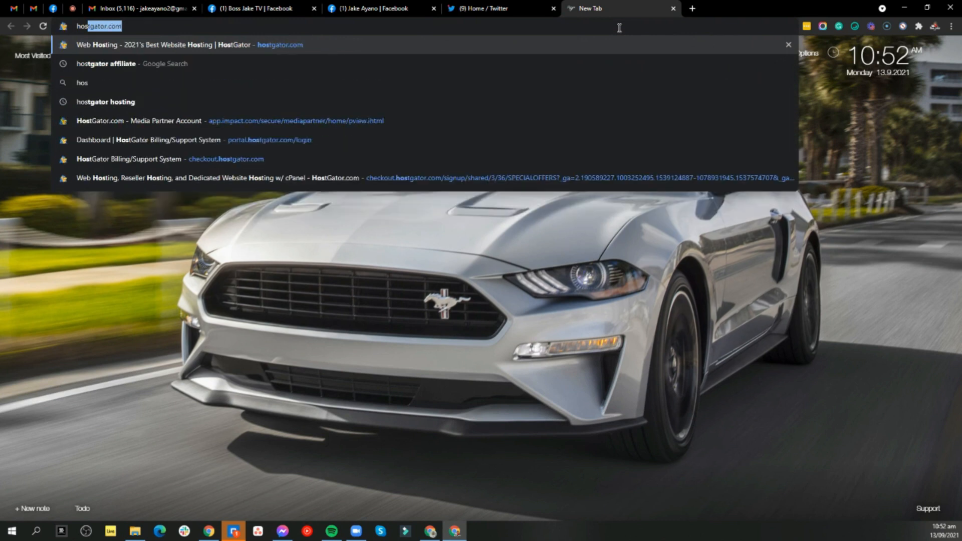
key("Return")
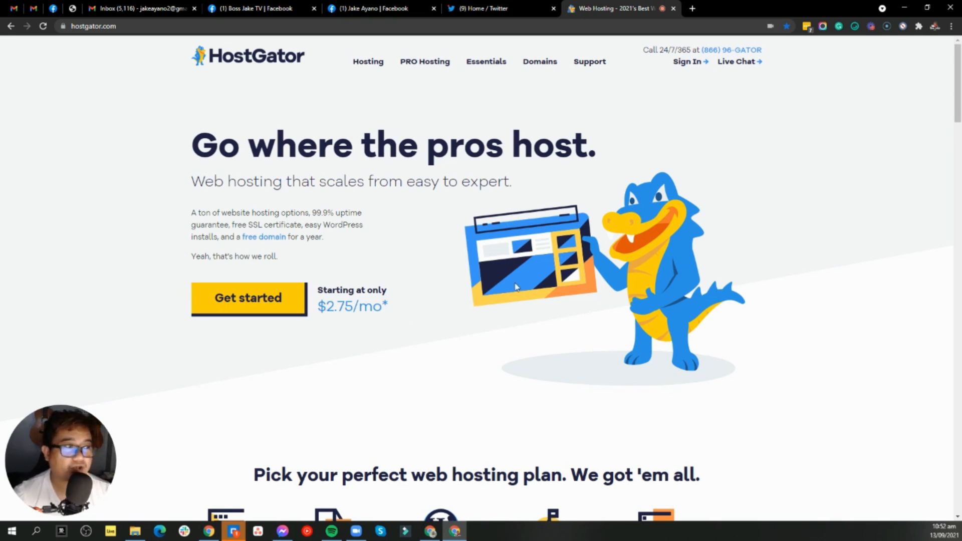
Sign in to the HostGator customer Portal using the autofilled password.
left_click(695, 64)
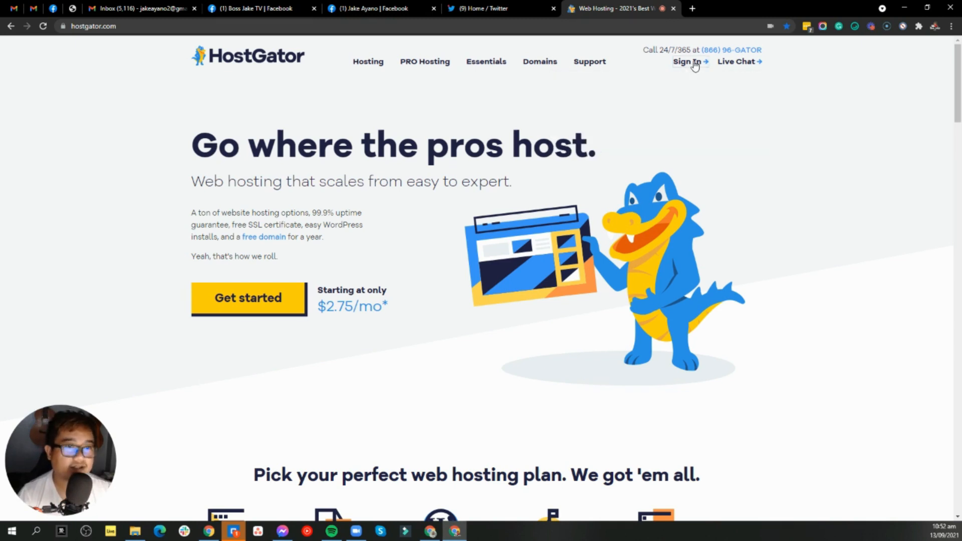
mouse_move(691, 66)
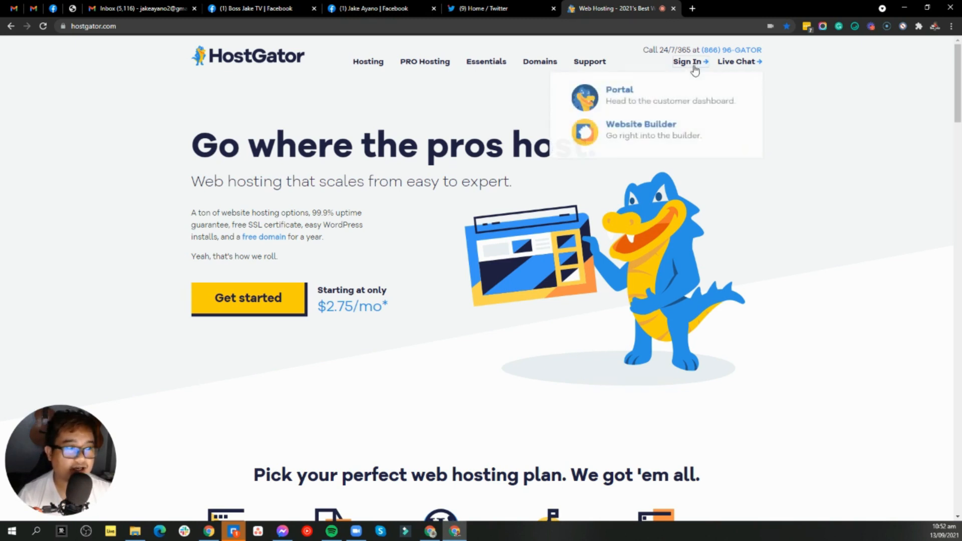
left_click(662, 100)
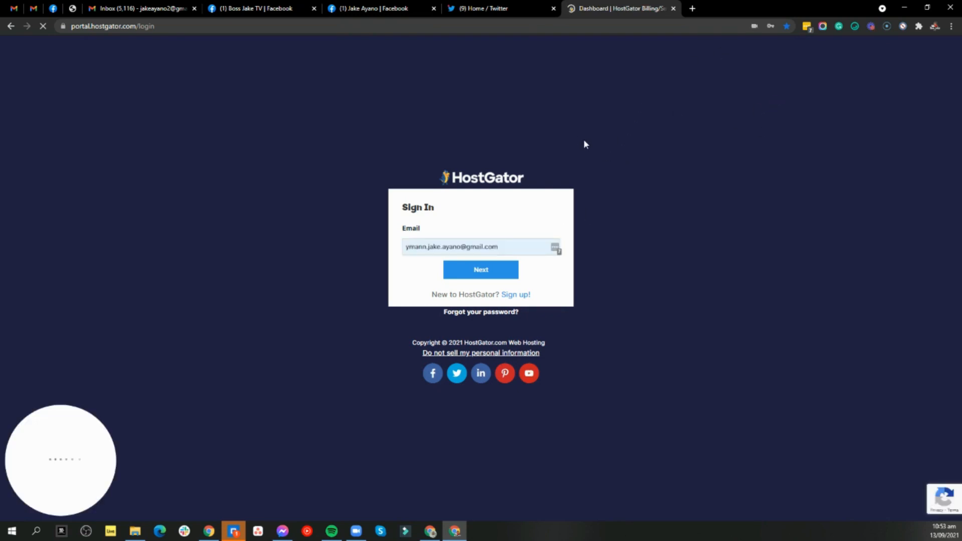
left_click(512, 271)
left_click(495, 294)
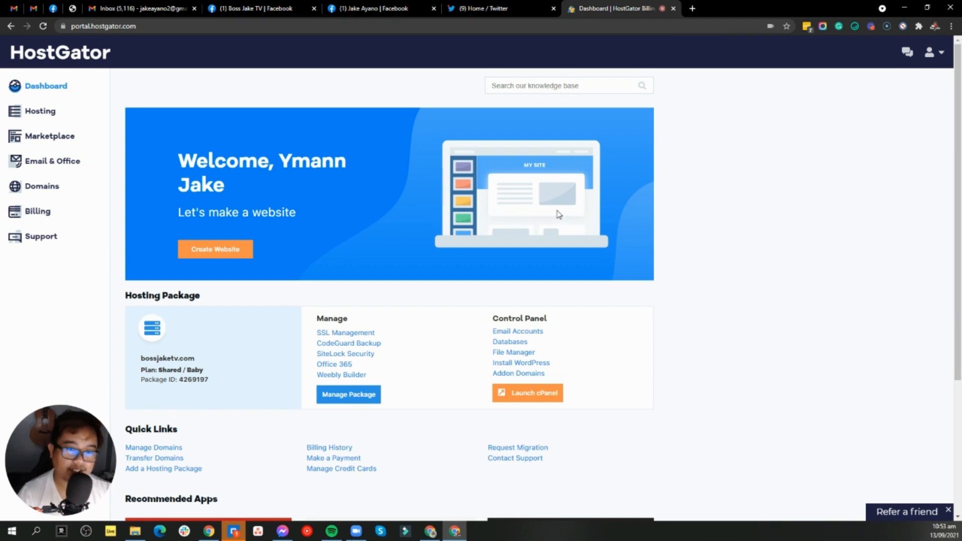
Open the Email & Office page from the Portal sidebar.
scroll(700, 245, "down", 2)
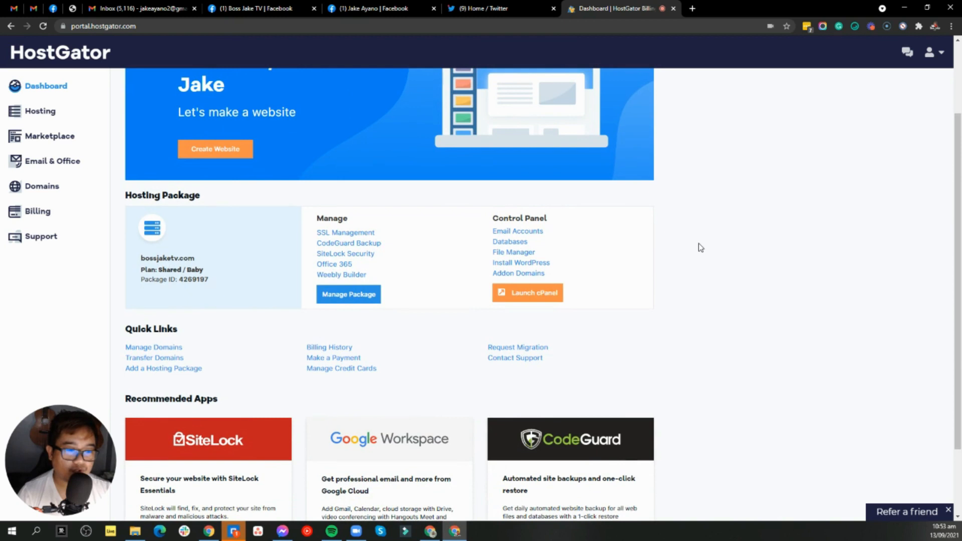
scroll(700, 247, "down", 1)
scroll(700, 246, "up", 4)
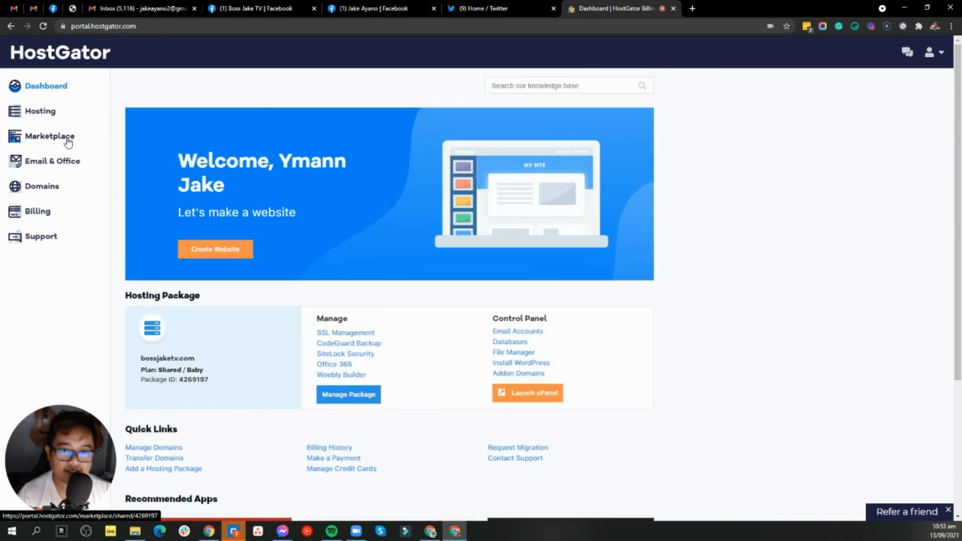
left_click(69, 167)
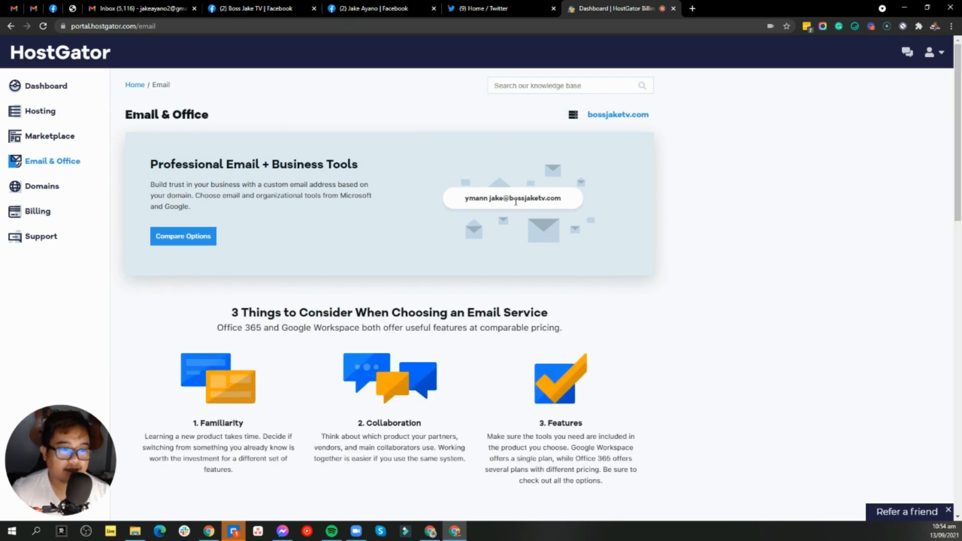
Look over the Microsoft and Google Workspace plan comparison, then go back to Dashboard.
scroll(650, 205, "down", 4)
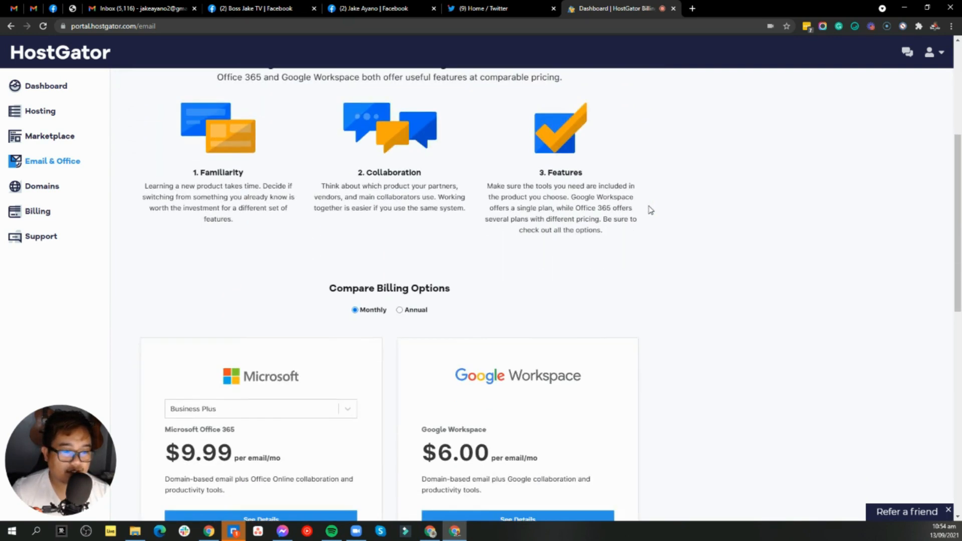
scroll(650, 206, "up", 2)
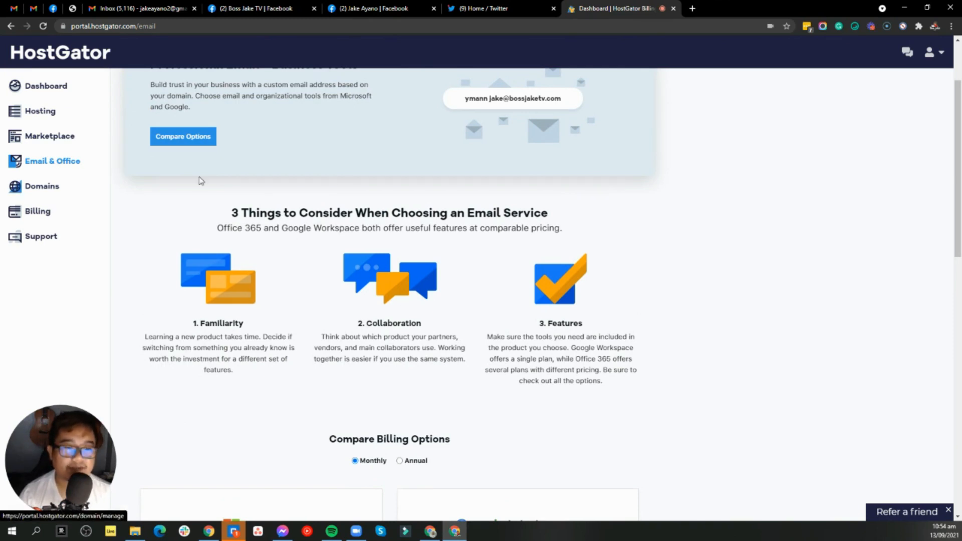
scroll(461, 206, "up", 2)
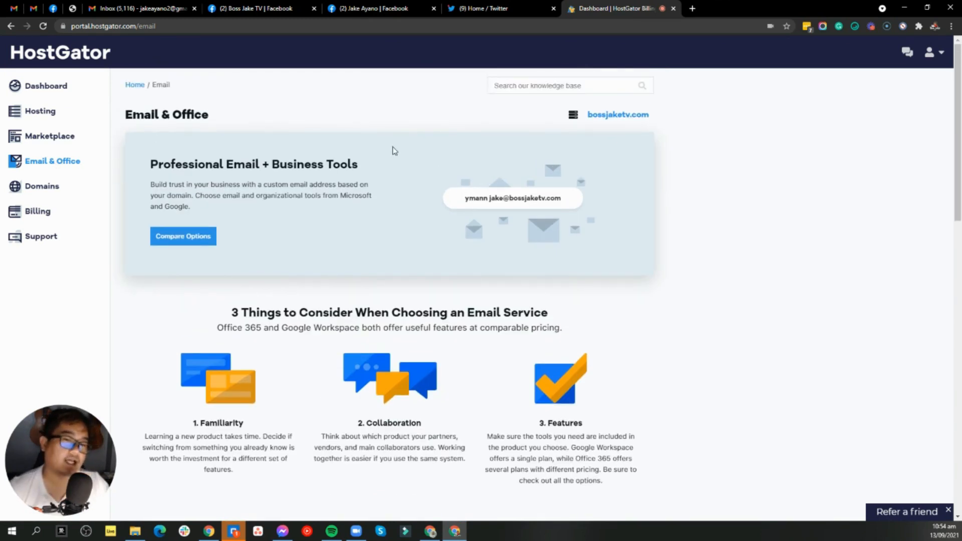
scroll(520, 186, "down", 4)
scroll(655, 266, "down", 3)
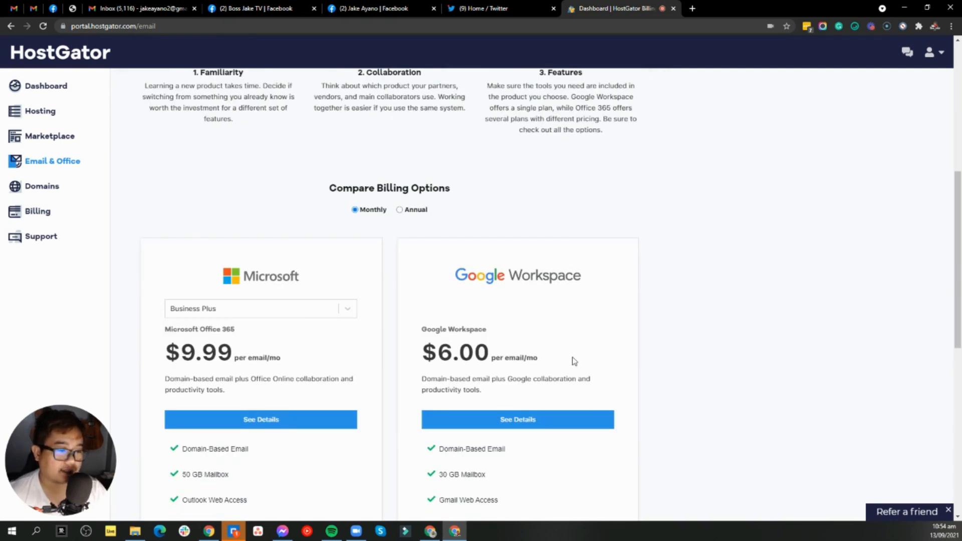
scroll(621, 338, "up", 5)
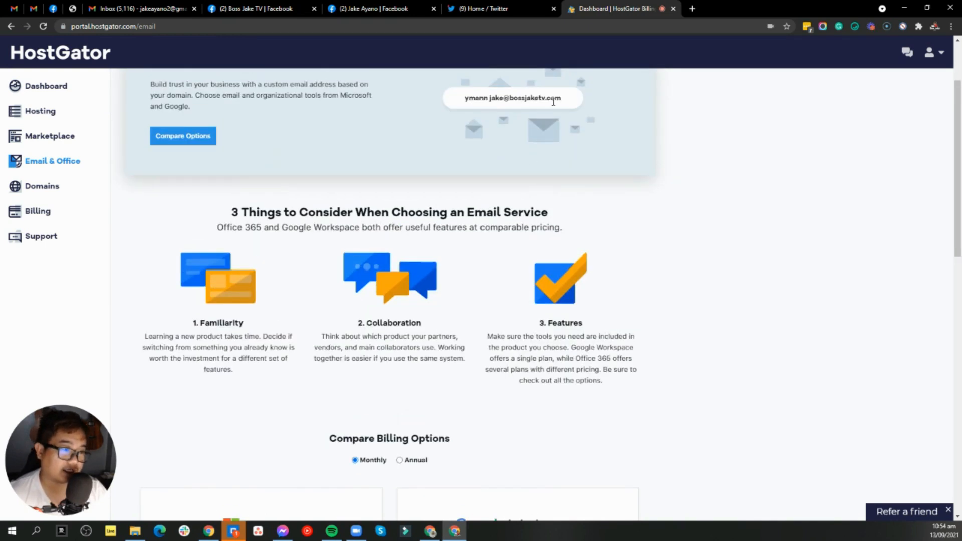
scroll(572, 256, "down", 5)
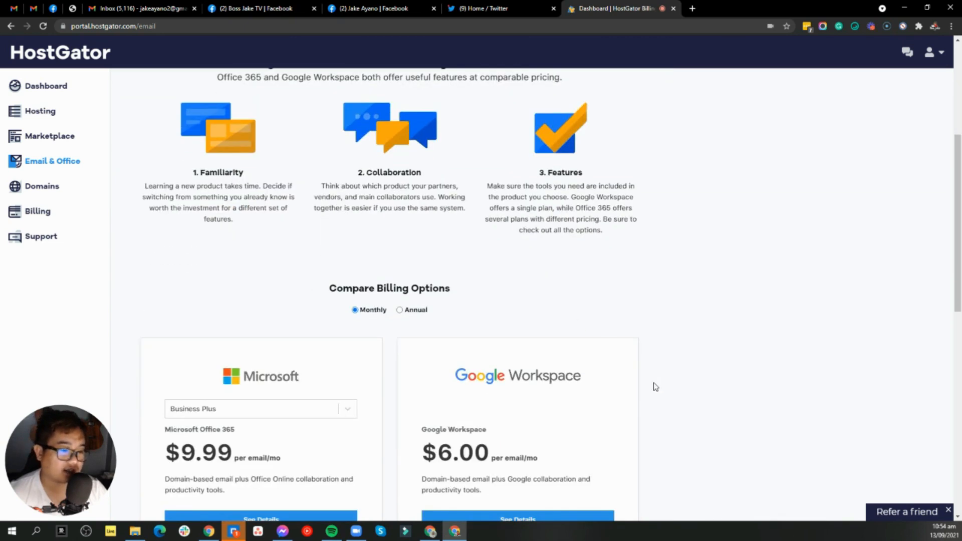
scroll(656, 387, "down", 6)
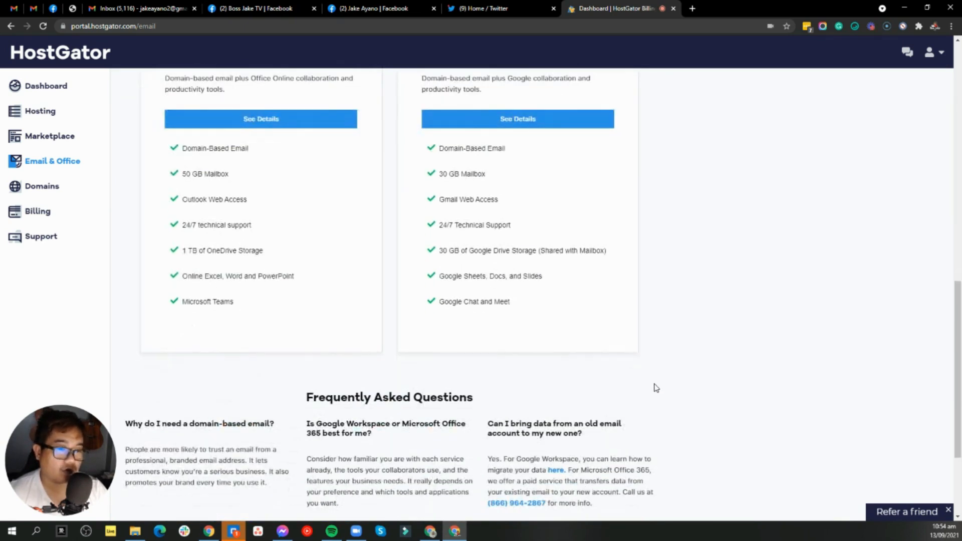
scroll(652, 385, "up", 4)
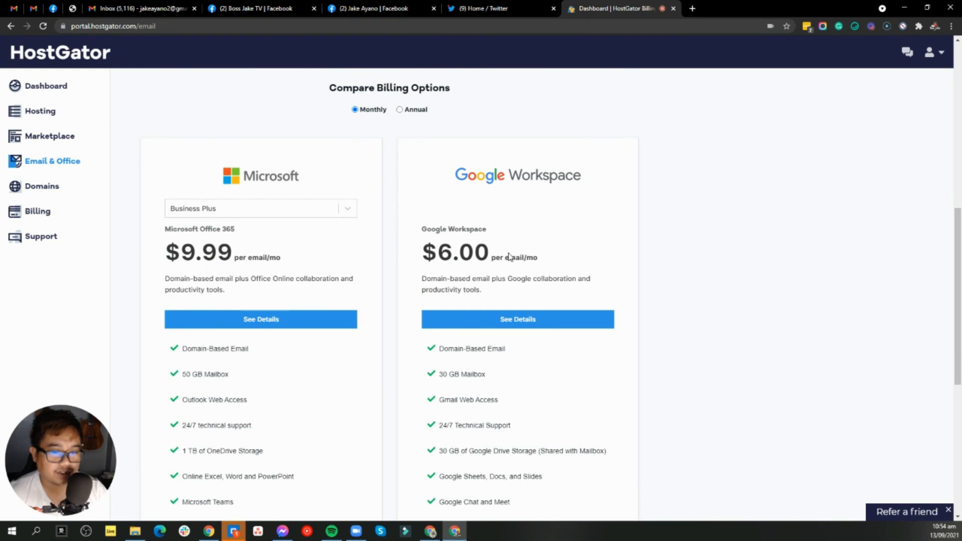
left_click(54, 94)
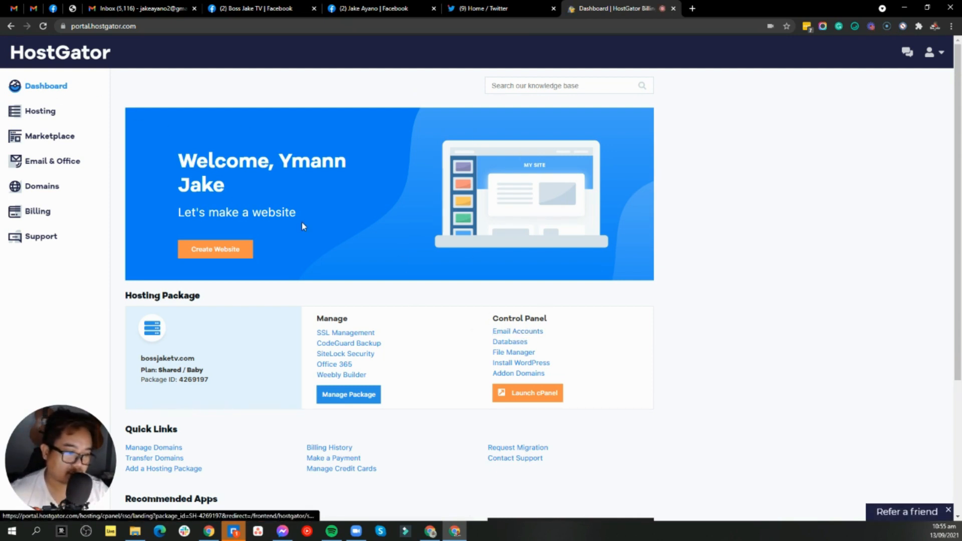
Open cPanel's Email Accounts page from the package's Control Panel links.
left_click(526, 336)
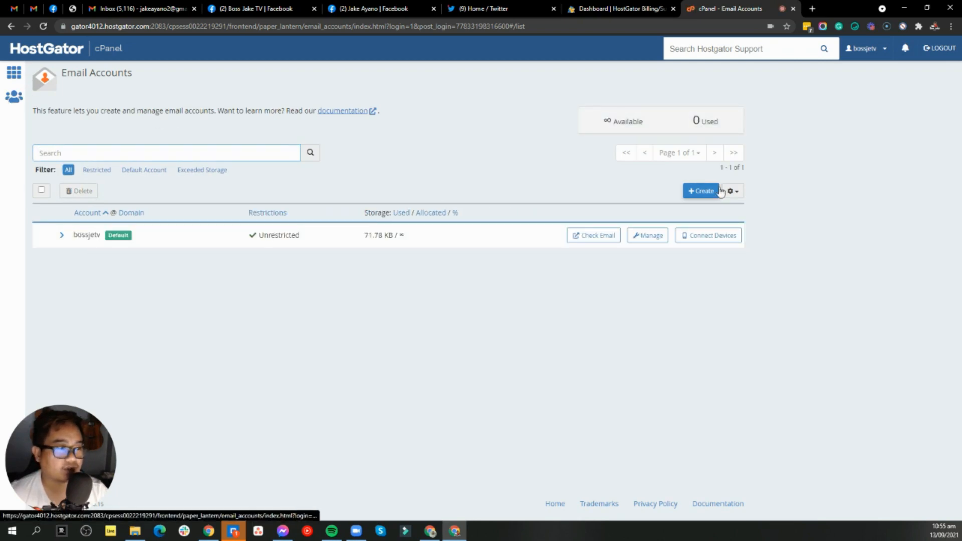
left_click(702, 191)
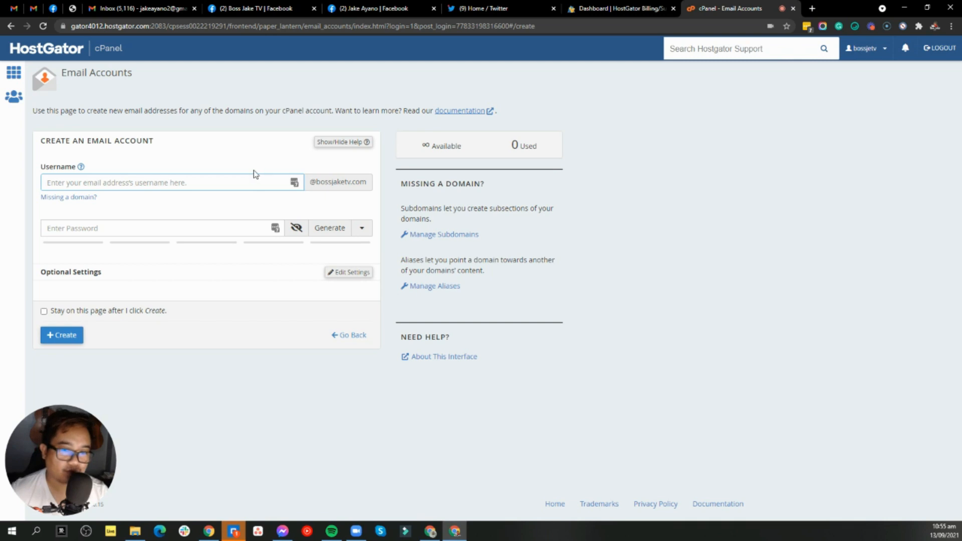
type("contact")
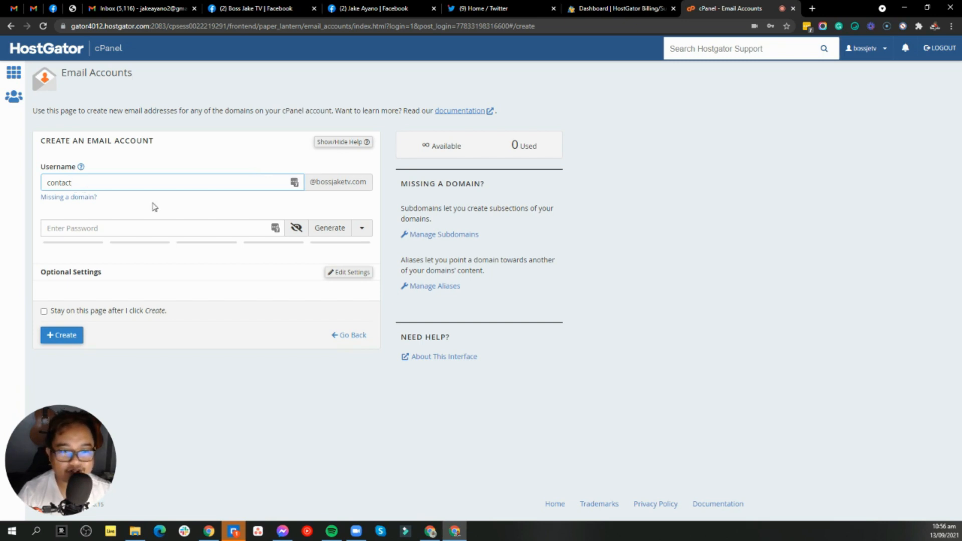
left_click(72, 339)
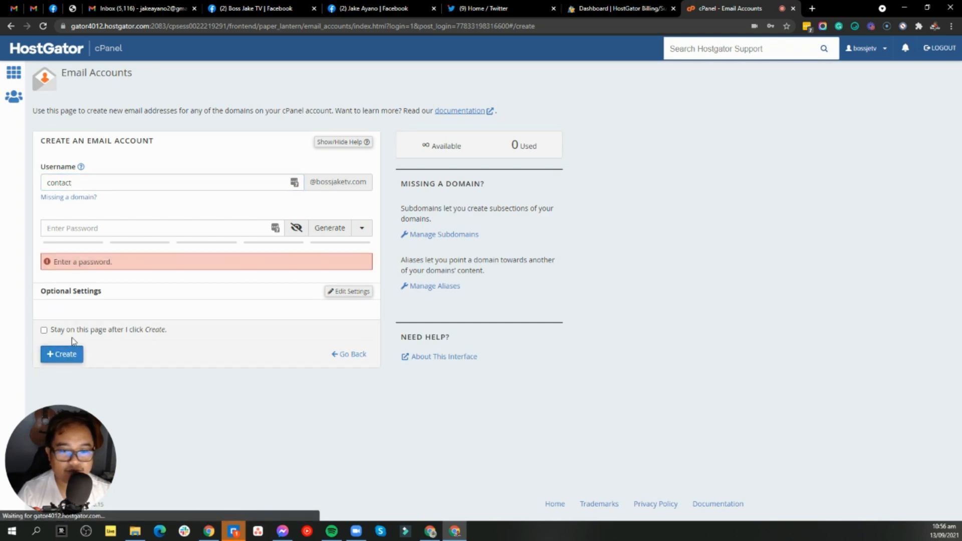
left_click(151, 229)
type("••••••••••••••")
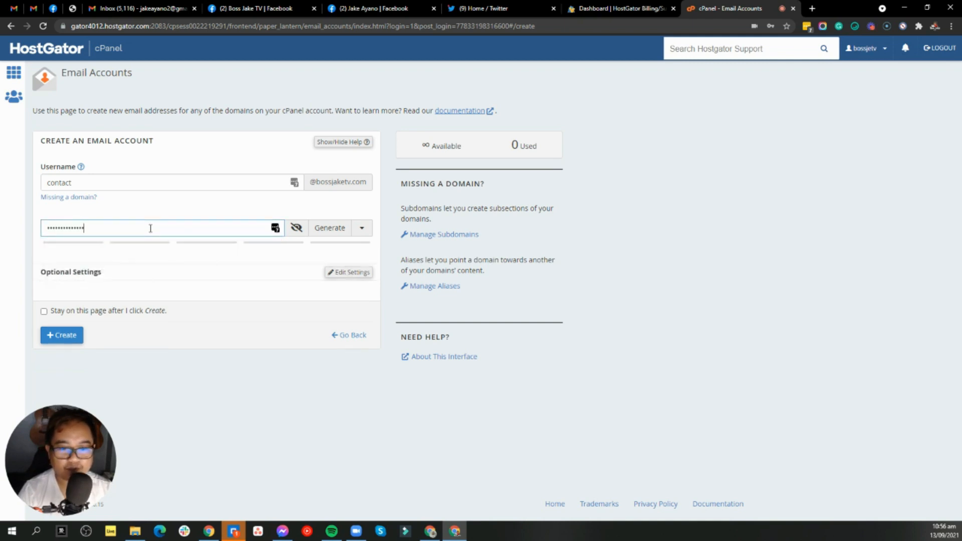
type("•")
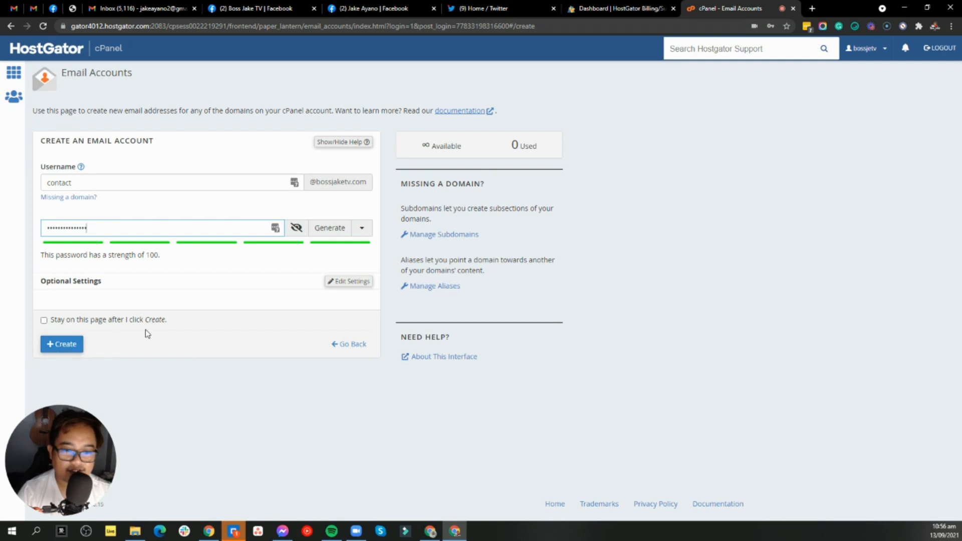
left_click(44, 320)
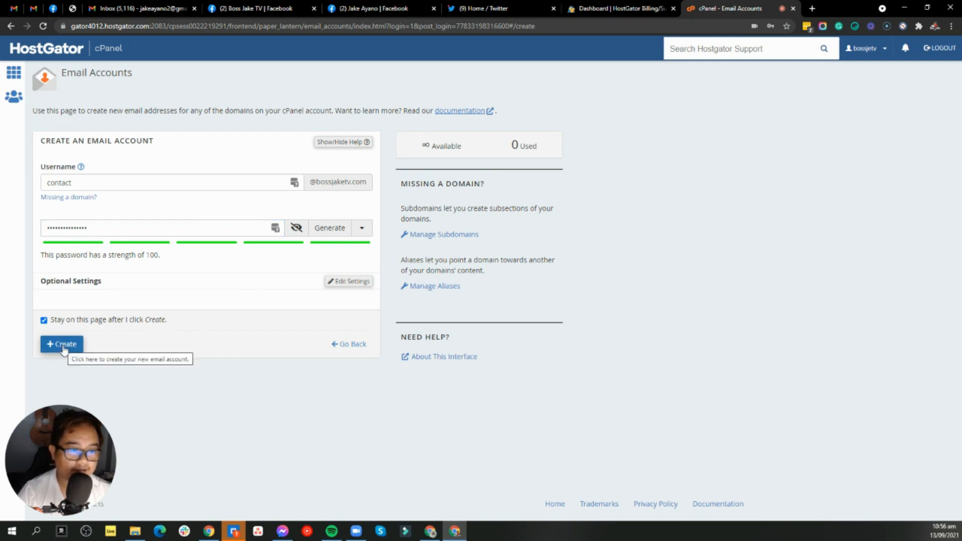
left_click(62, 346)
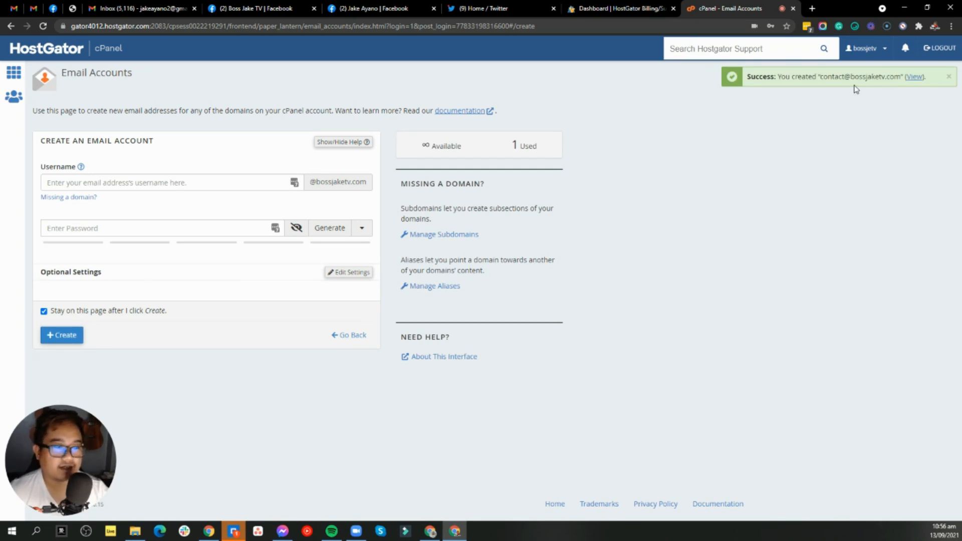
View the new contact account, save its password in Chrome, and open its settings.
left_click(914, 77)
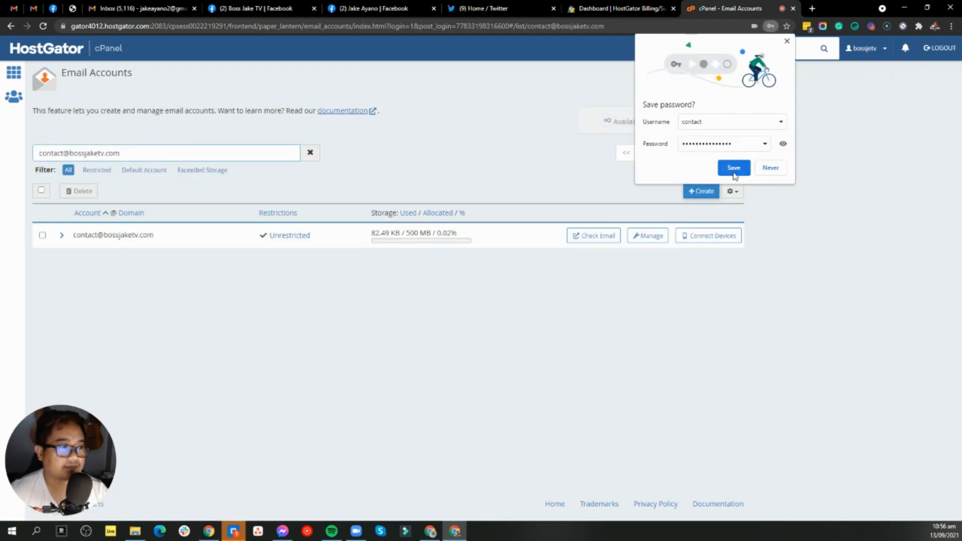
left_click(744, 169)
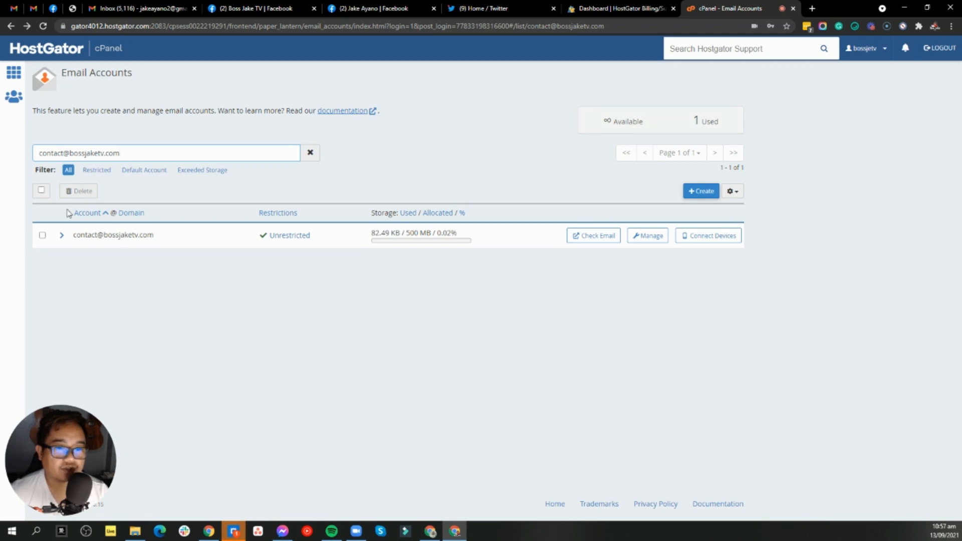
left_click(622, 271)
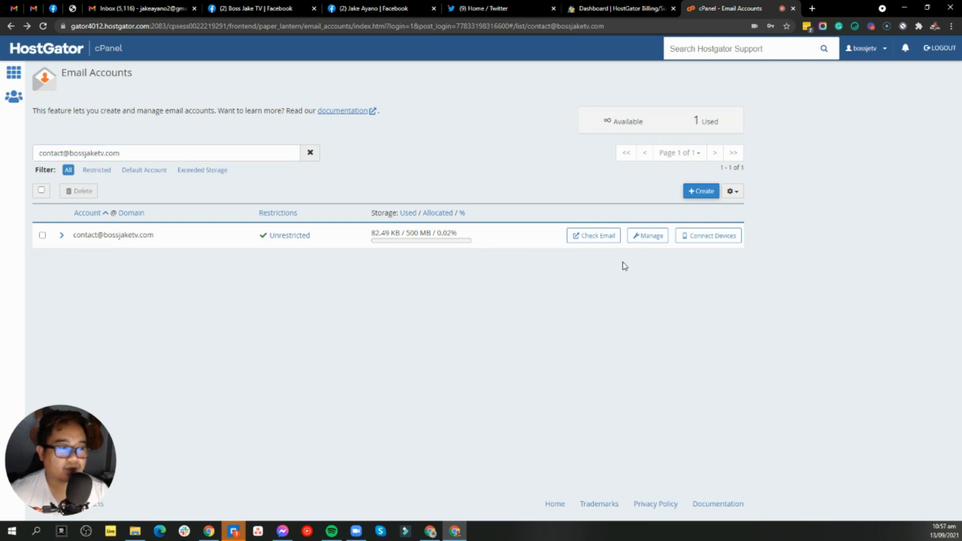
left_click(649, 242)
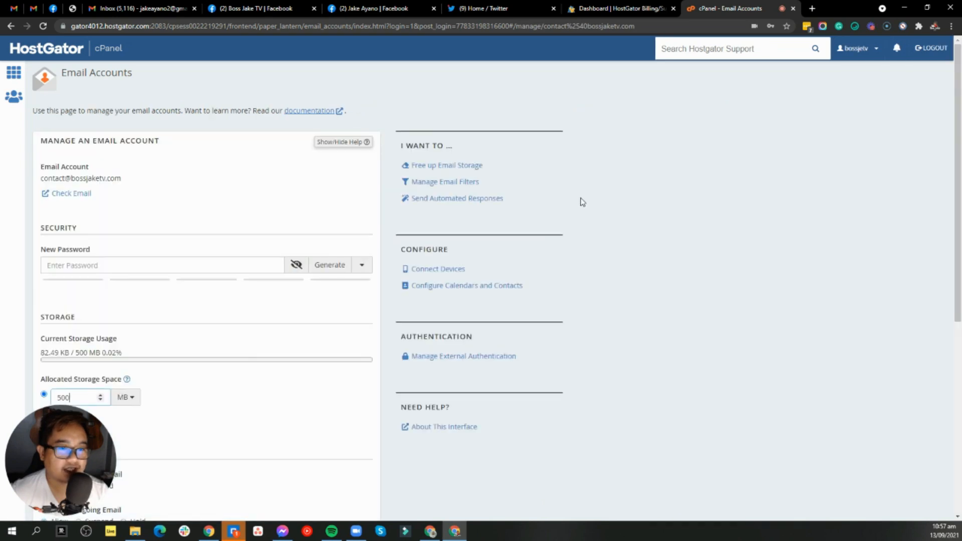
Change the contact mailbox storage from 500 MB to Unlimited, save, then check its email.
scroll(290, 229, "down", 4)
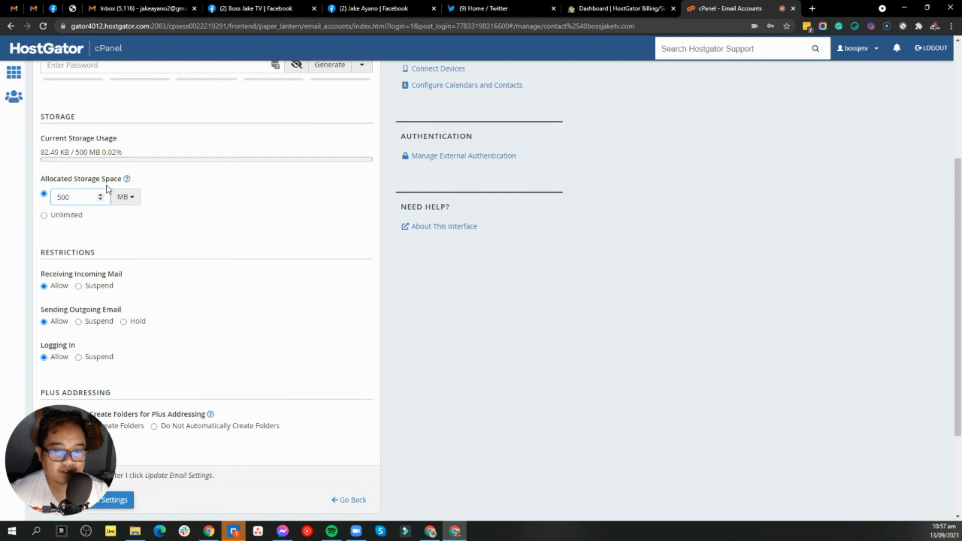
left_click(44, 215)
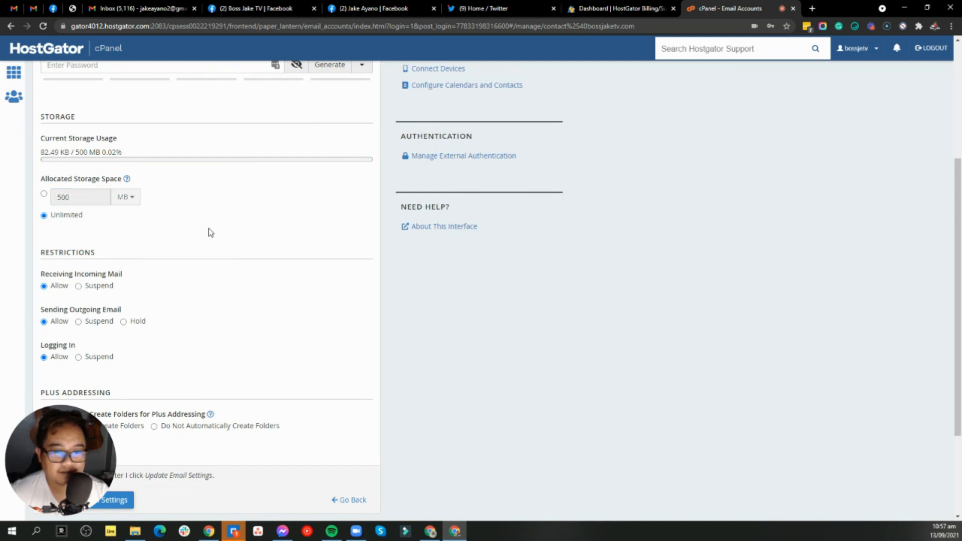
scroll(284, 229, "down", 3)
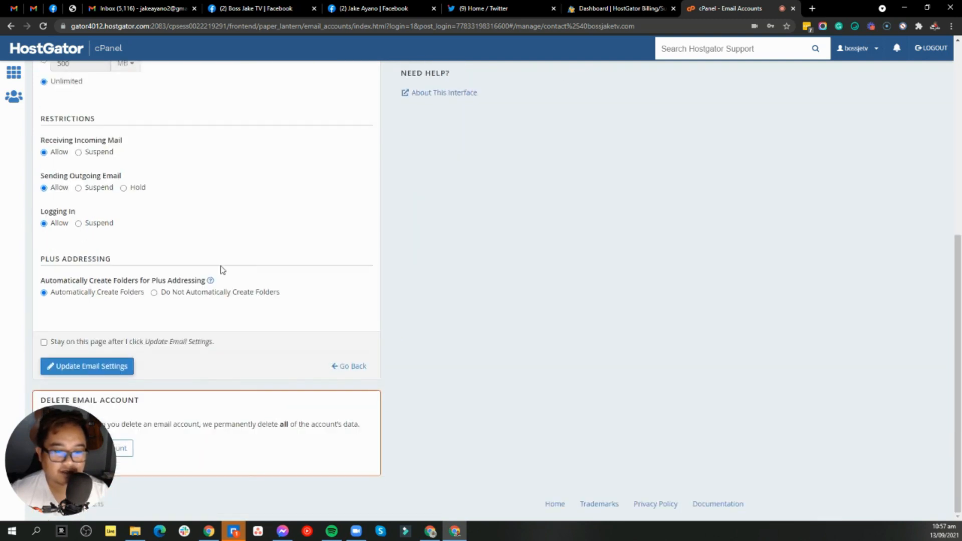
mouse_move(54, 445)
left_mouse_down()
mouse_move(203, 395)
mouse_move(353, 375)
mouse_move(54, 393)
mouse_move(53, 428)
left_mouse_up()
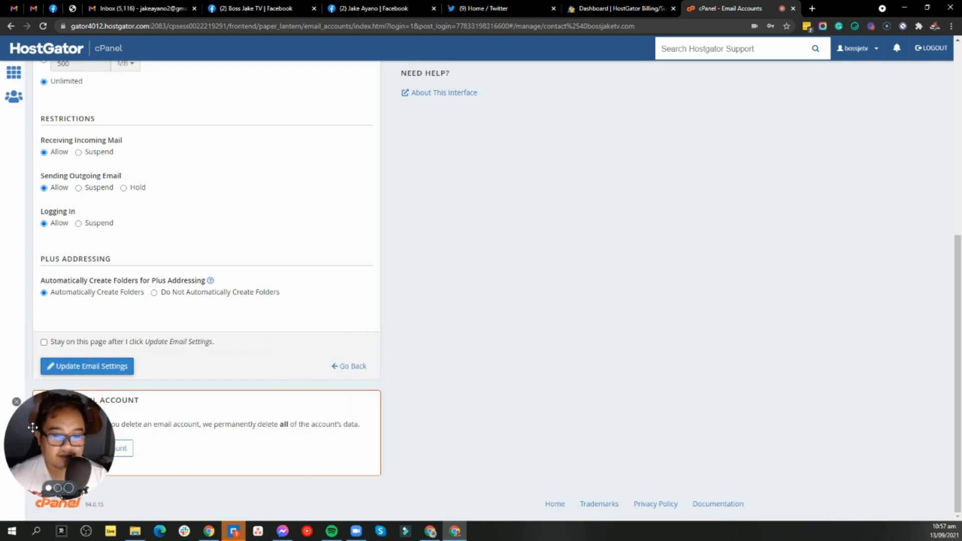
left_click(113, 368)
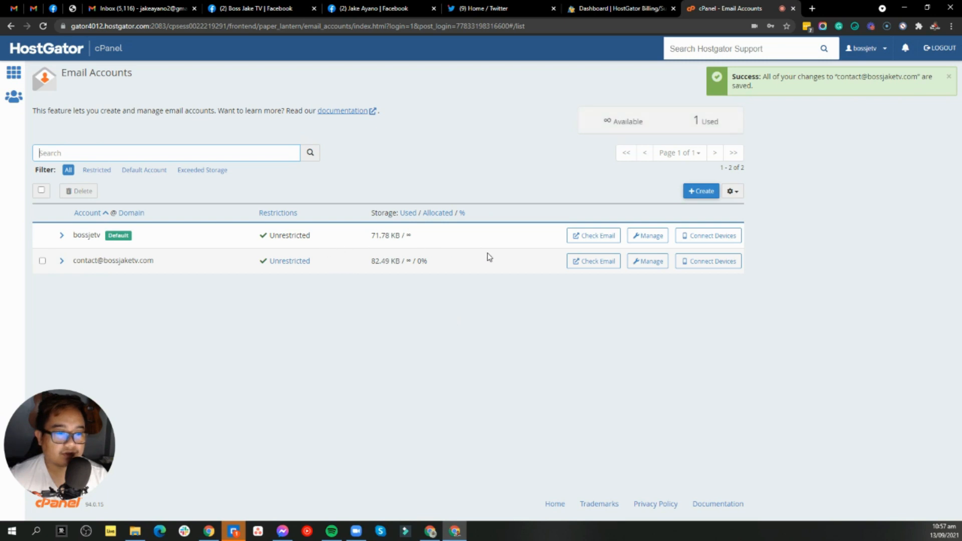
left_click(603, 271)
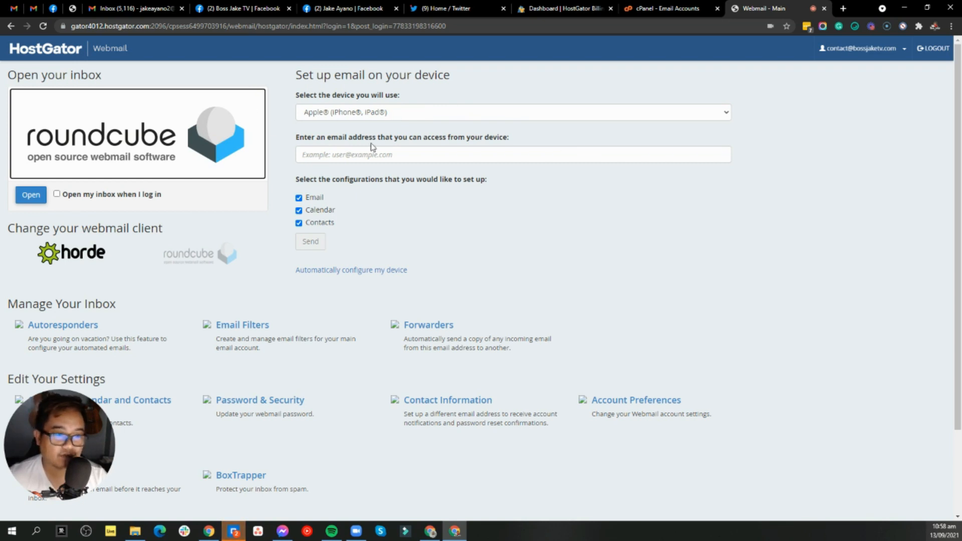
Enable 'Open my inbox when I log in' and open the Roundcube inbox.
scroll(463, 199, "down", 2)
scroll(461, 193, "up", 2)
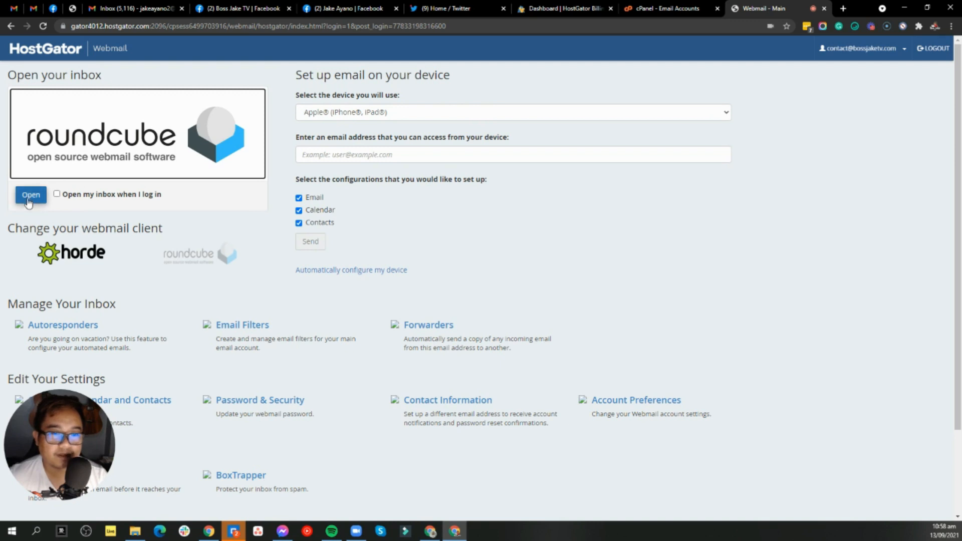
left_click(56, 195)
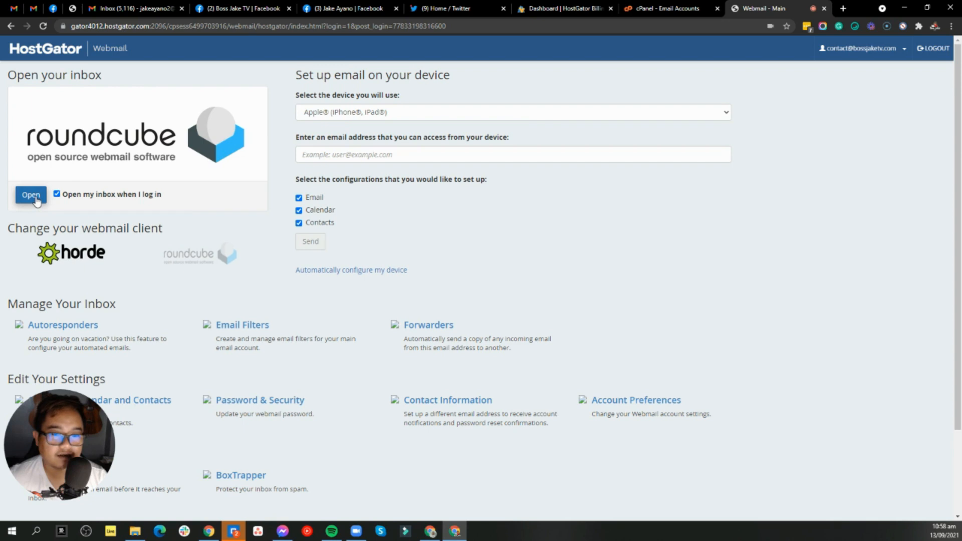
left_click(31, 195)
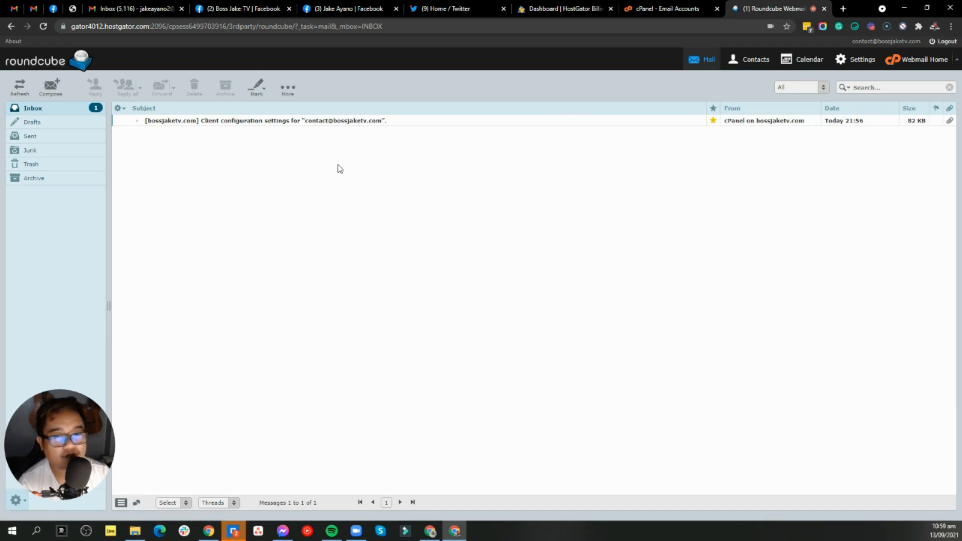
Start a new Roundcube email to the Gmail address with subject 'Cash Payment P100'.
left_click(297, 123)
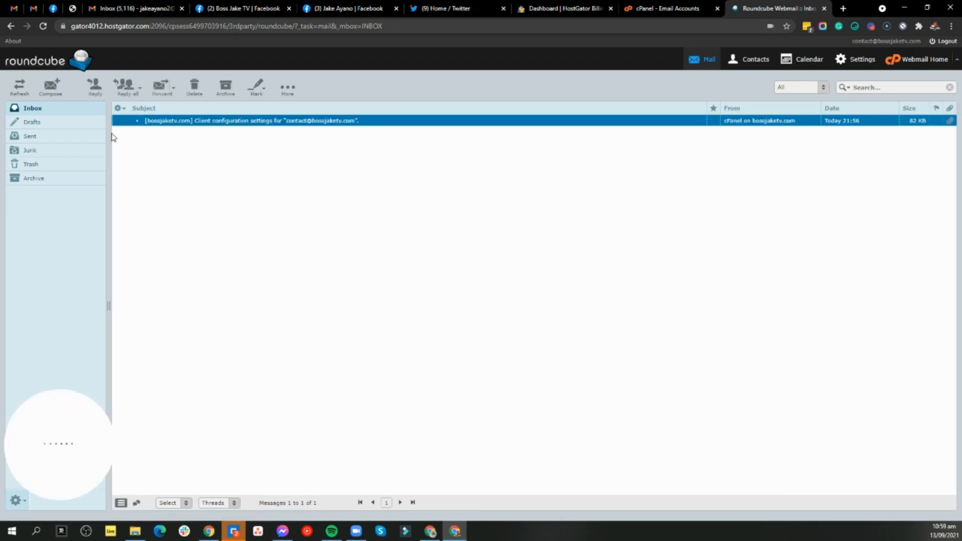
left_click(51, 91)
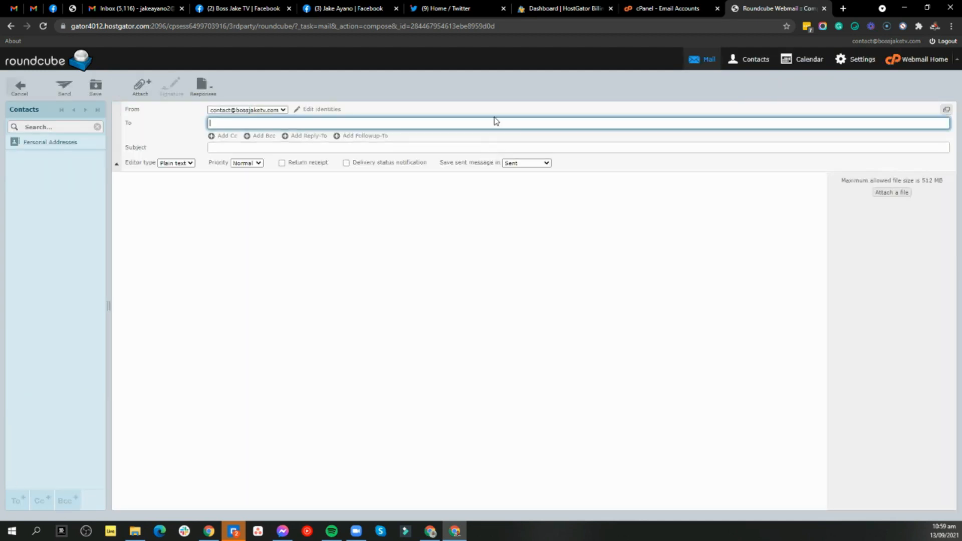
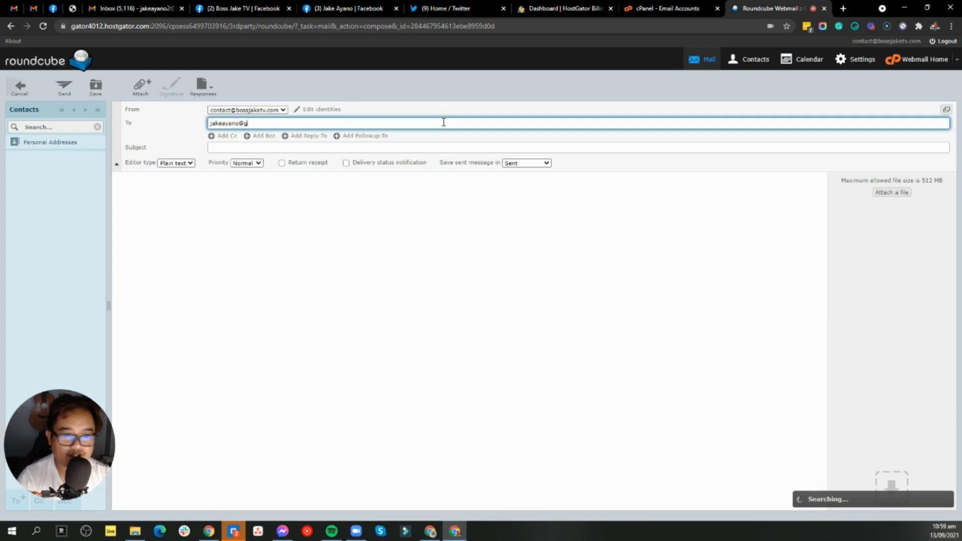
key("Tab")
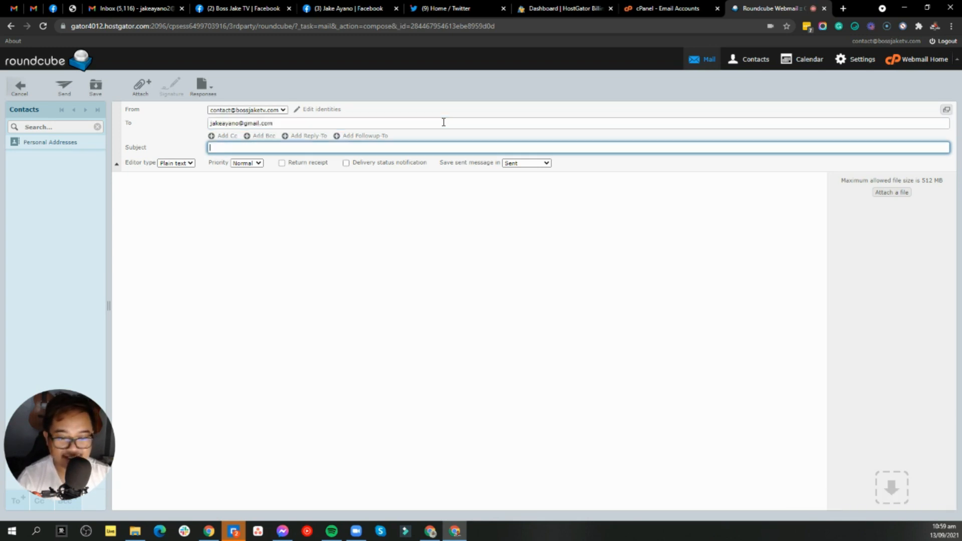
type("Cas")
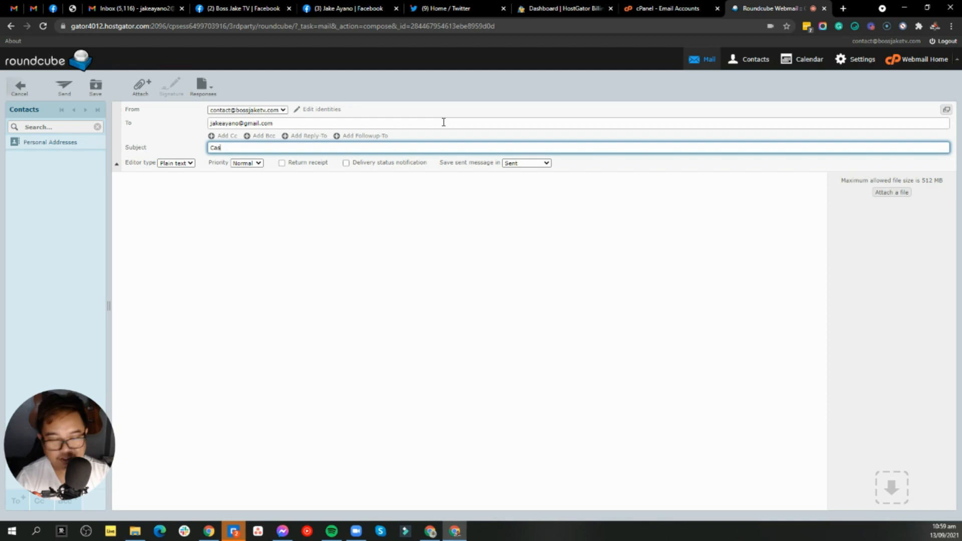
type("h Payment P100")
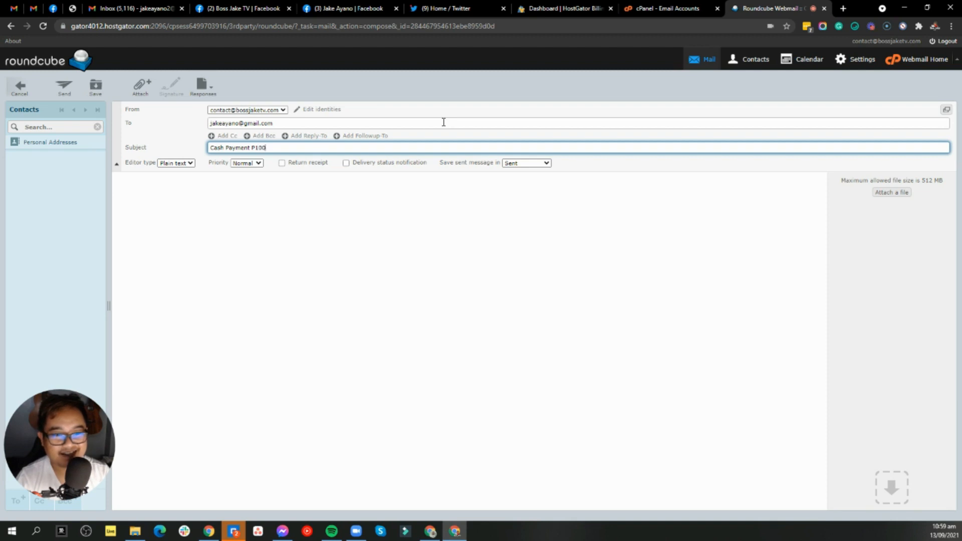
Write four lines of placeholder body text and bring up the attachment file picker.
left_click(319, 195)
type("Heloo gaasmgkannsogaskgasskga")
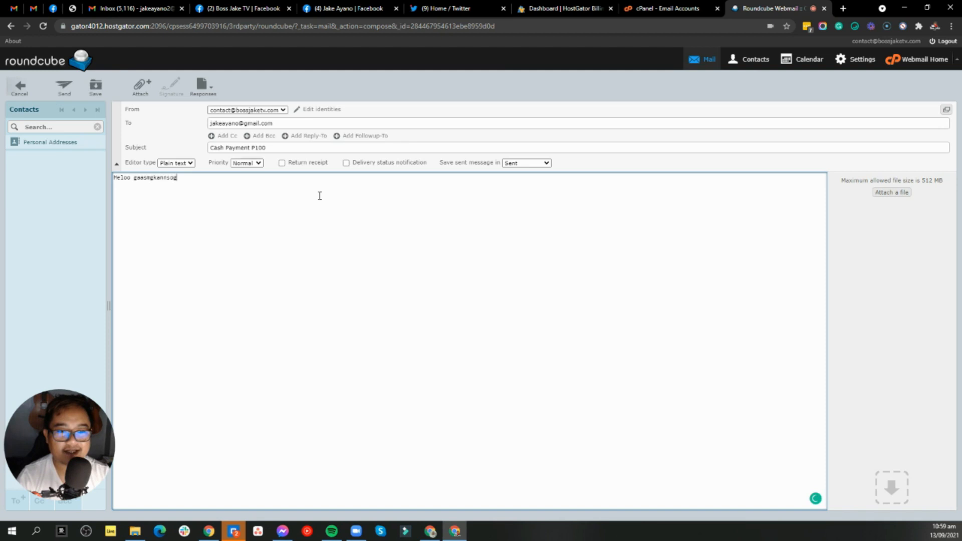
key("Return")
key("Return")
type("askgnalksnglkkansglkas")
key("Return")
type("naknsgknaksgnakosgnoasga")
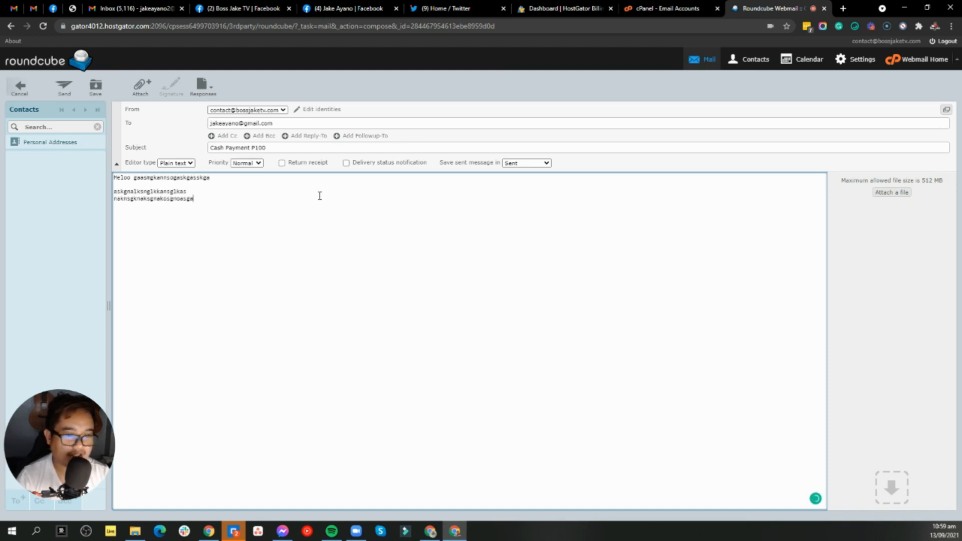
key("Return")
type("kasngkansgknaslgknas ")
type("kngknaskgnaosga")
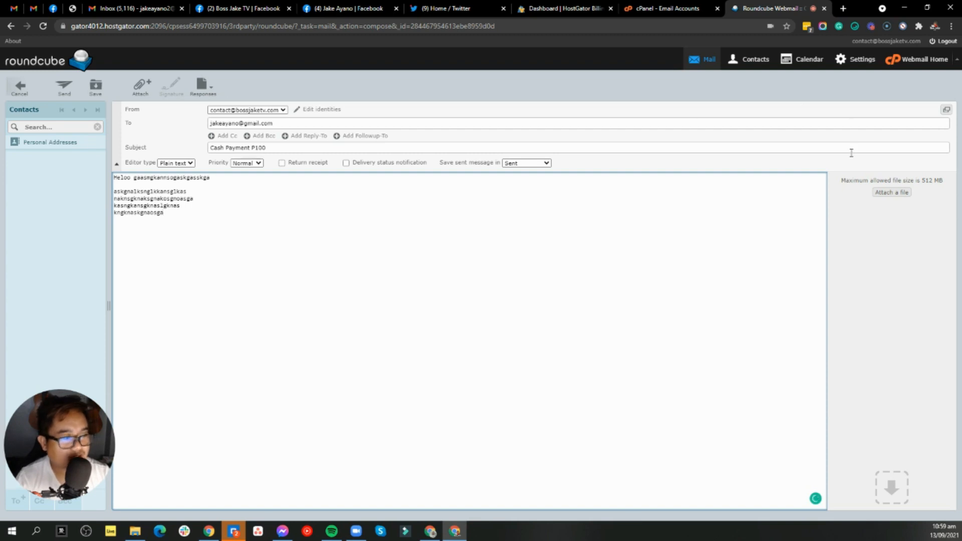
left_click(899, 196)
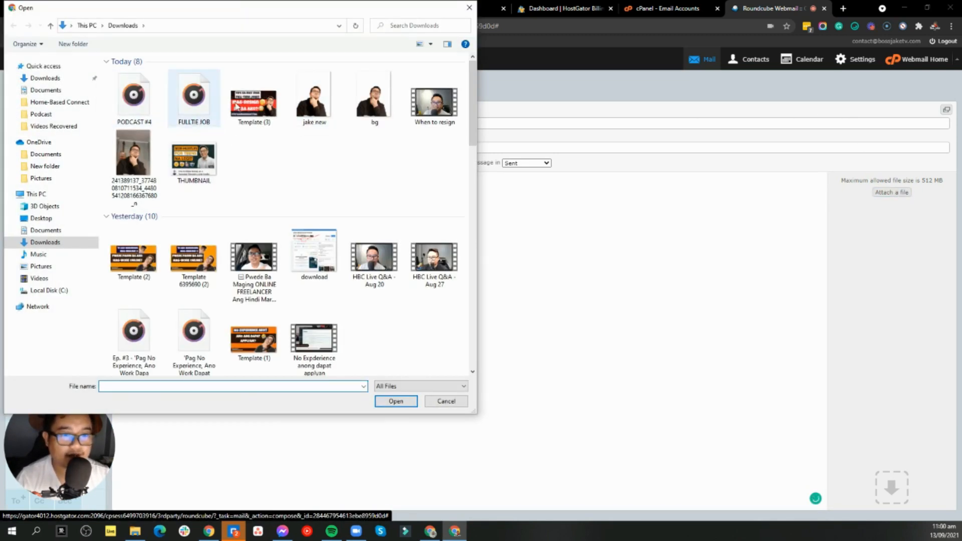
Attach Template (3).jpg from Downloads and send the Cash Payment P100 email.
left_click(255, 103)
left_click(396, 400)
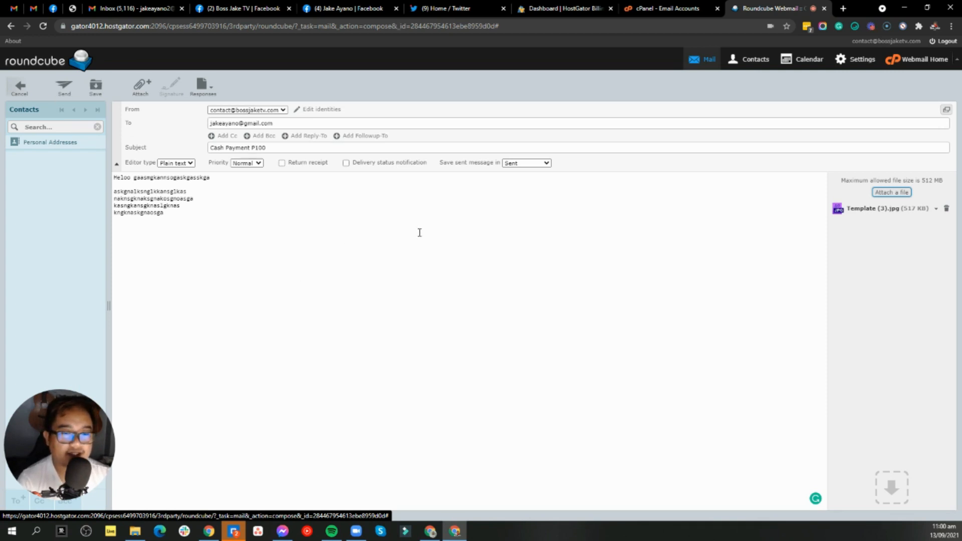
left_click(451, 297)
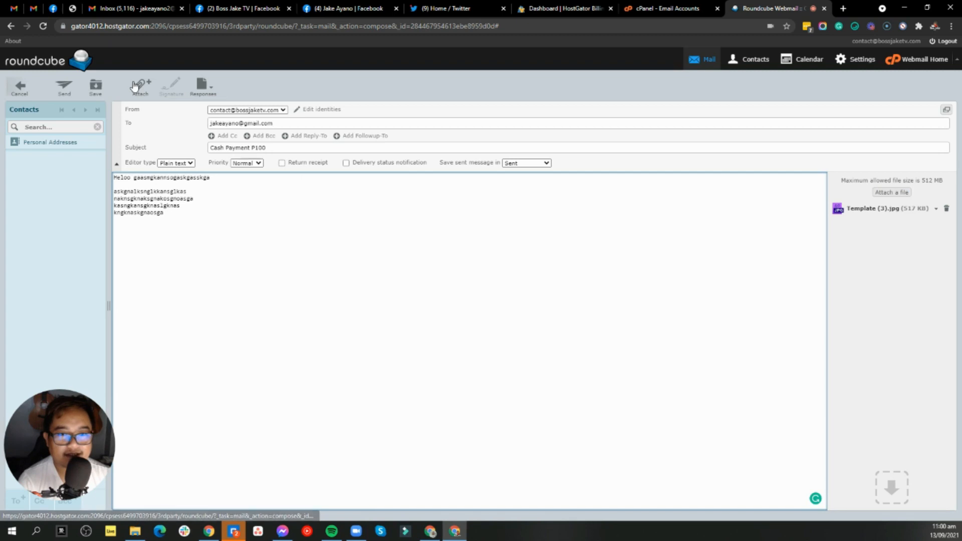
left_click(65, 89)
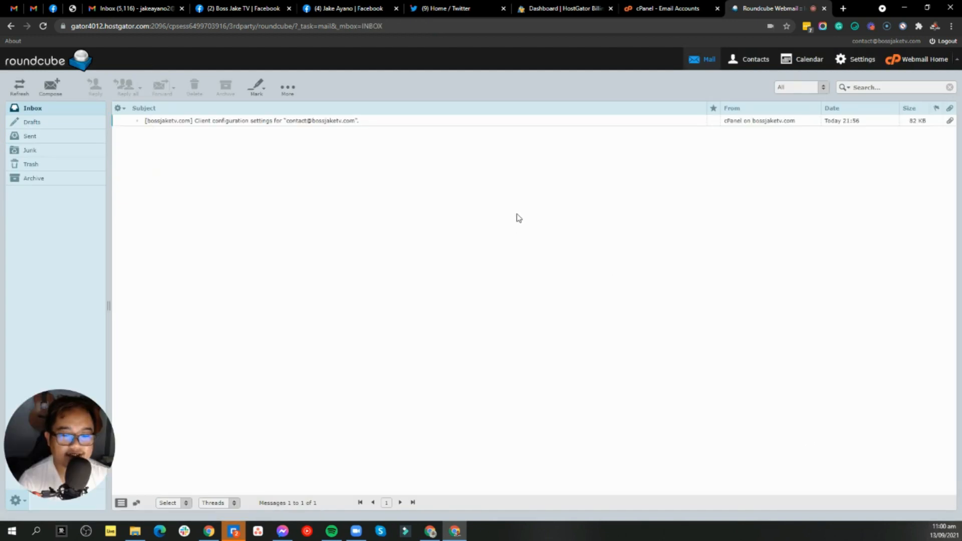
Open the received Cash Payment P100 email in the Gmail inbox.
left_click(13, 9)
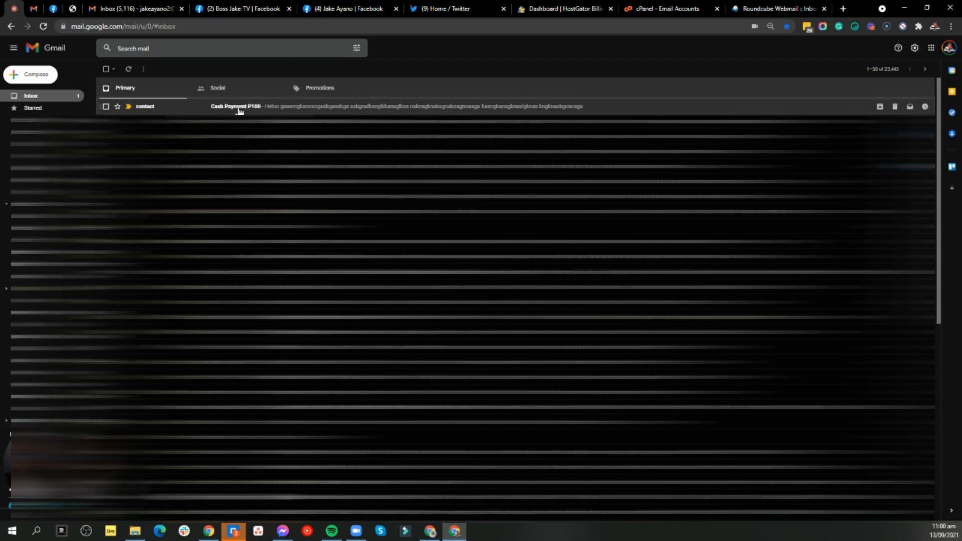
left_click(241, 110)
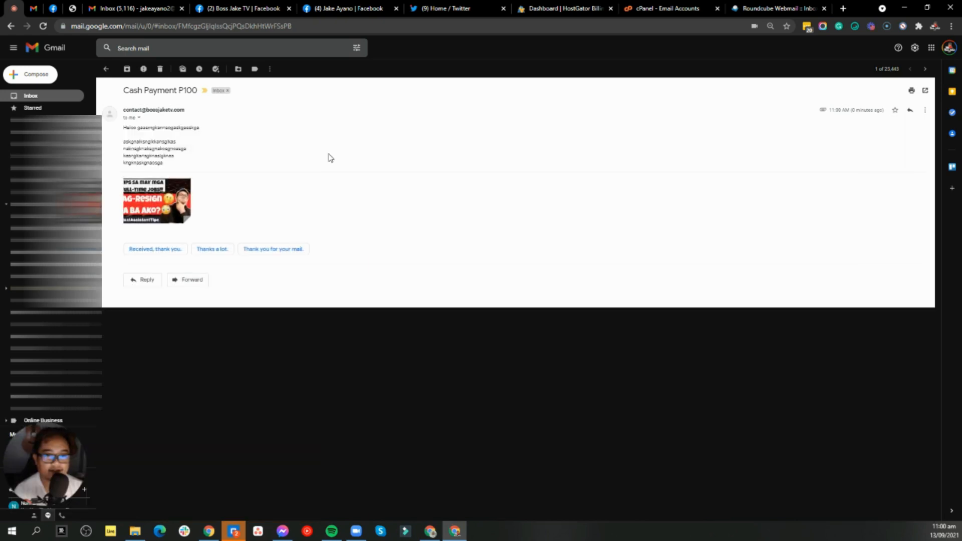
left_click_drag(191, 113, 121, 115)
left_click(210, 122)
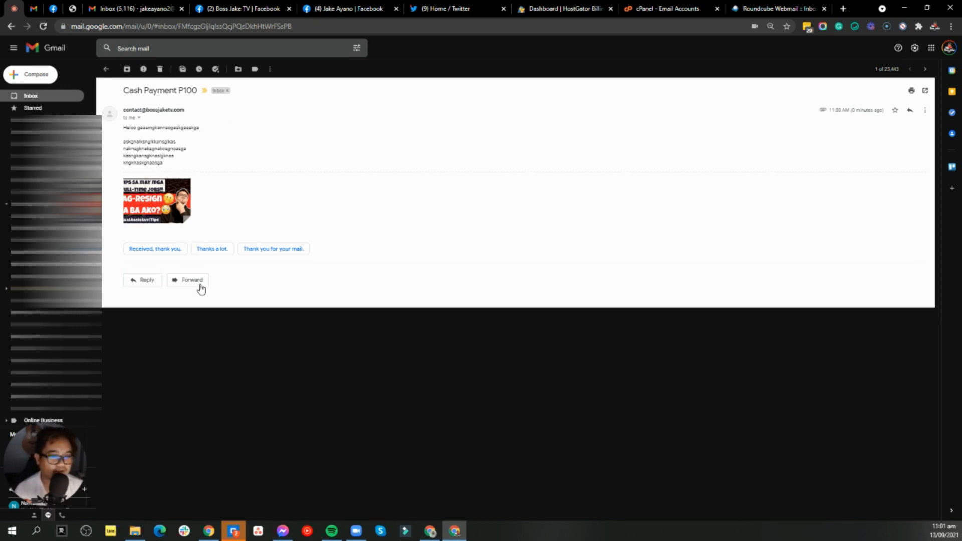
Send a reply starting 'Hi Boss!' followed by three lines of placeholder text.
left_click(147, 281)
type("Hi Boss!")
key("Return")
key("Return")
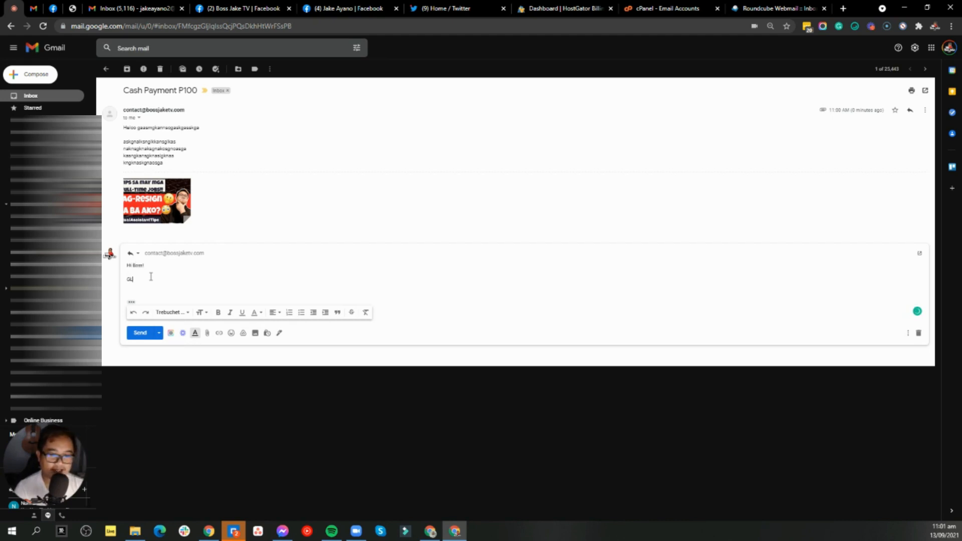
type("Gthanksnflksmawognaowngaowgaw")
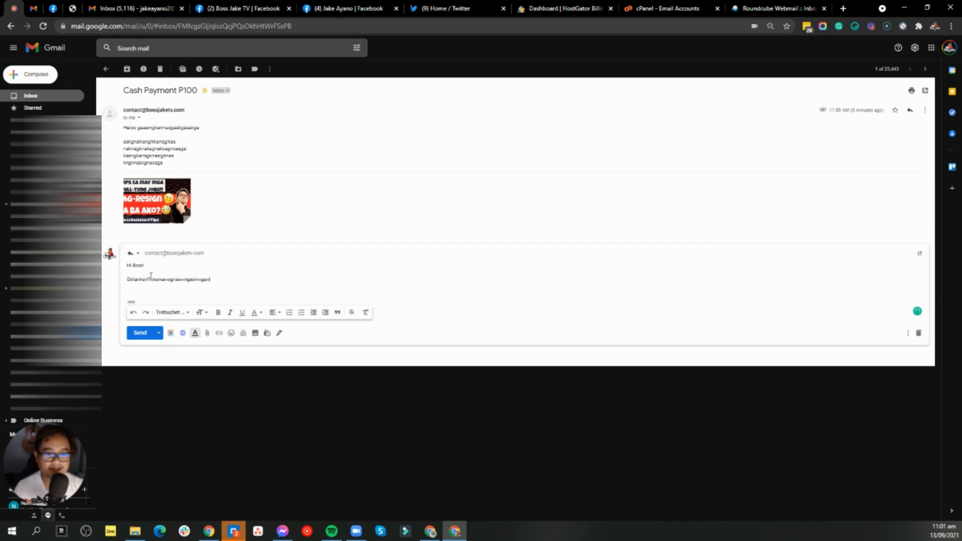
key("Return")
type("aakwnogrgawkgraw")
key("Return")
key("Return")
type("gcawngoarwgoknkaw")
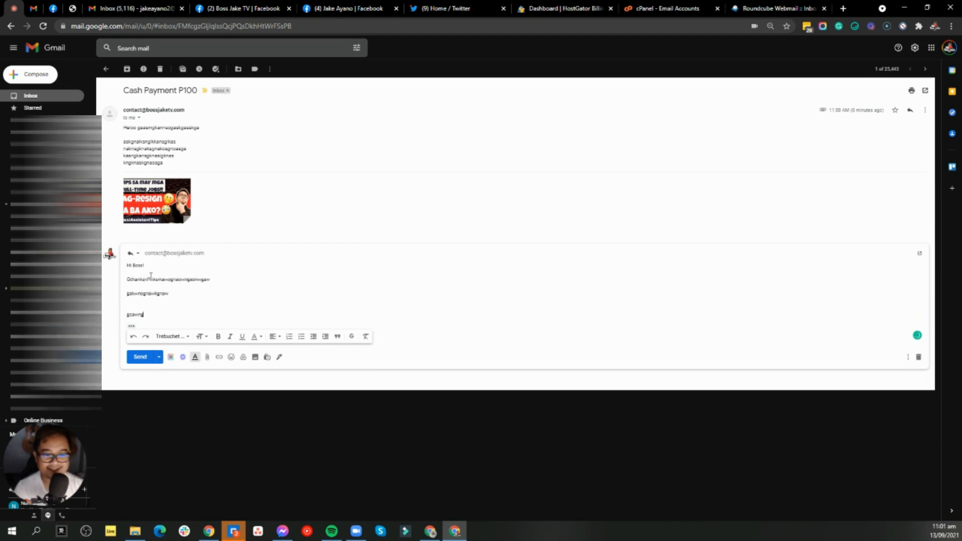
left_click(143, 357)
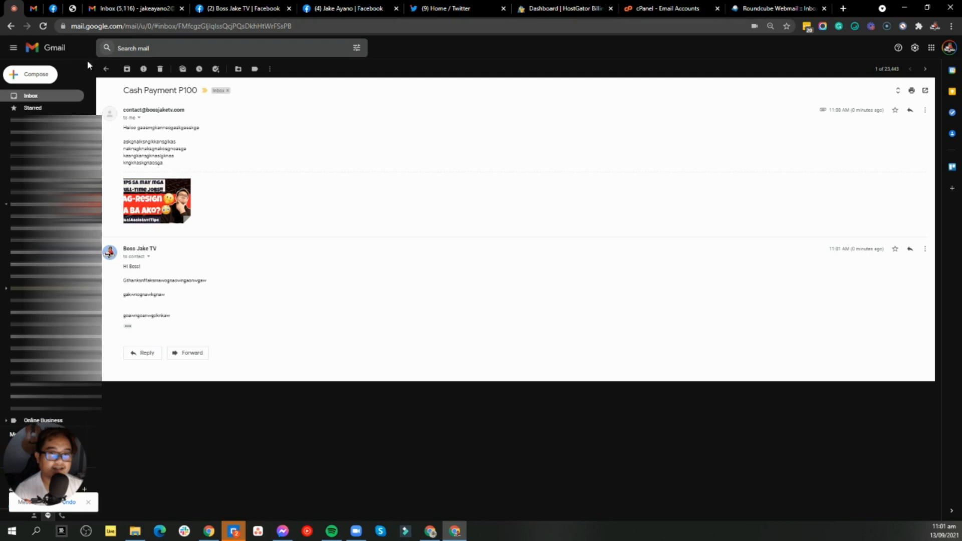
left_click(789, 9)
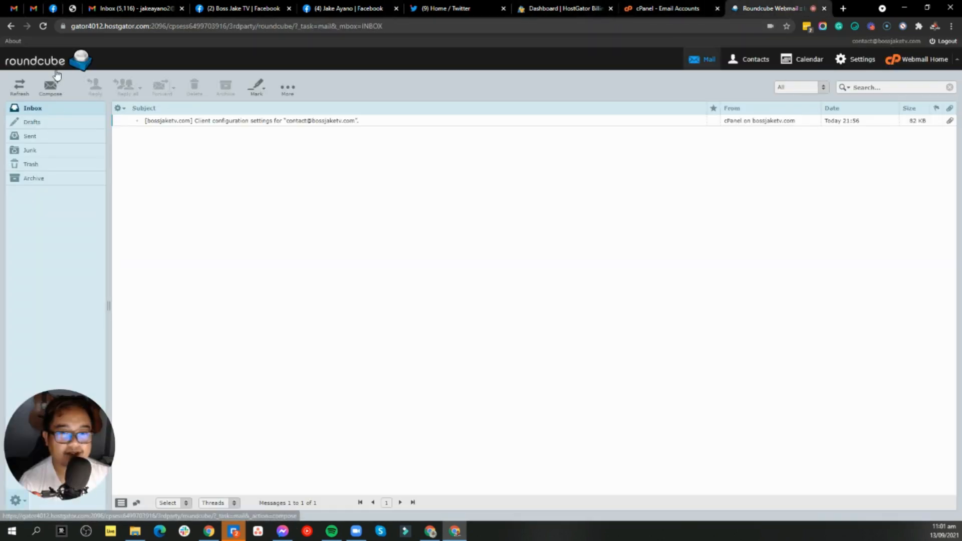
Reload the Roundcube inbox and open the 'Re: Cash Payment P100' reply showing 'Hi Boss!'.
left_click(45, 26)
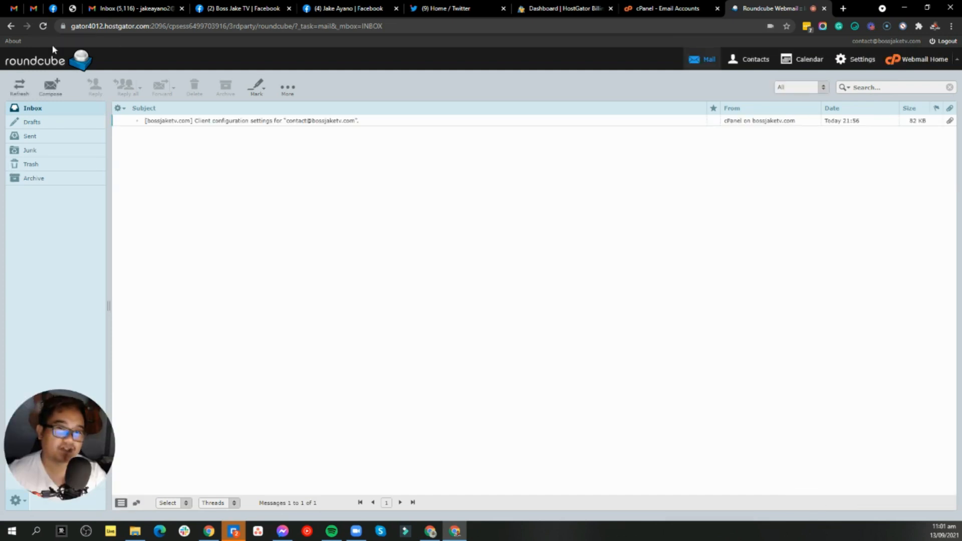
left_click(43, 33)
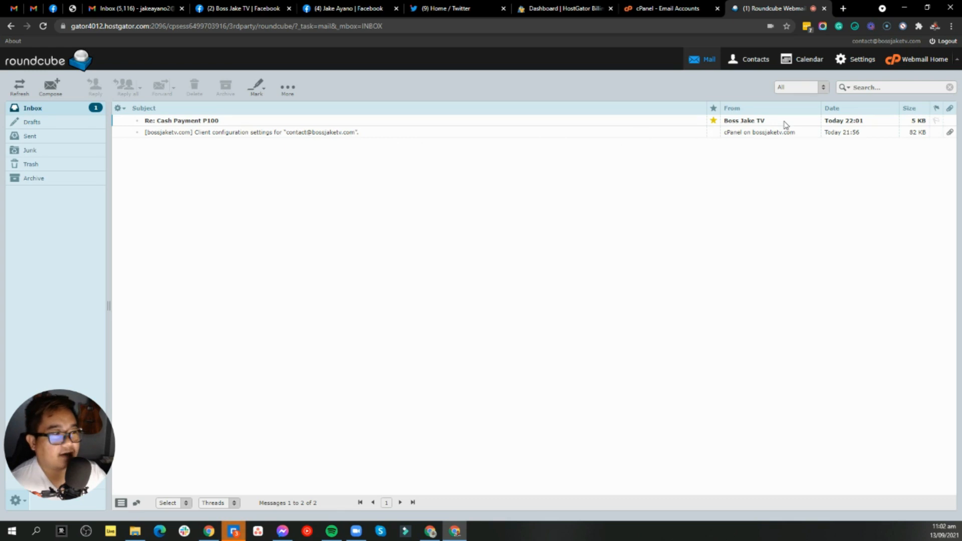
left_click(449, 122)
double_click(448, 125)
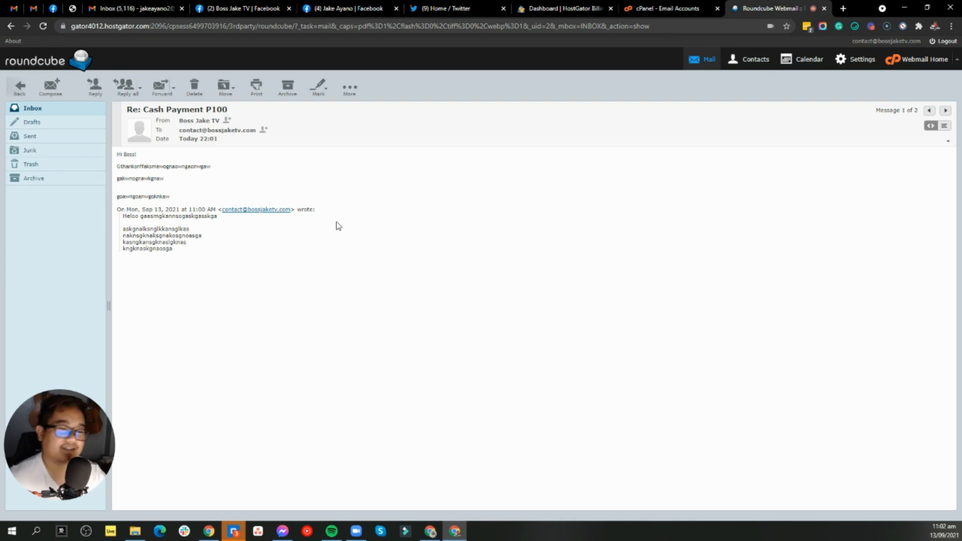
left_click(20, 90)
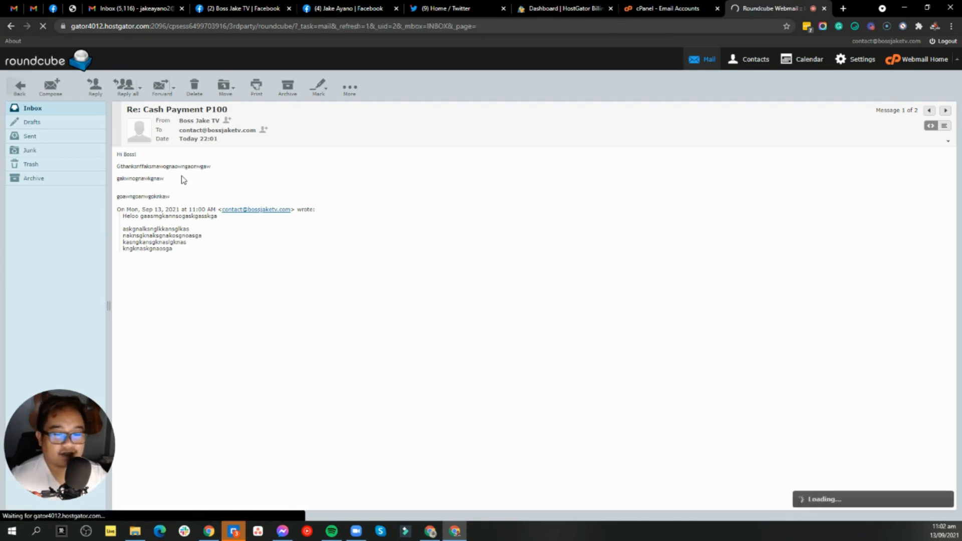